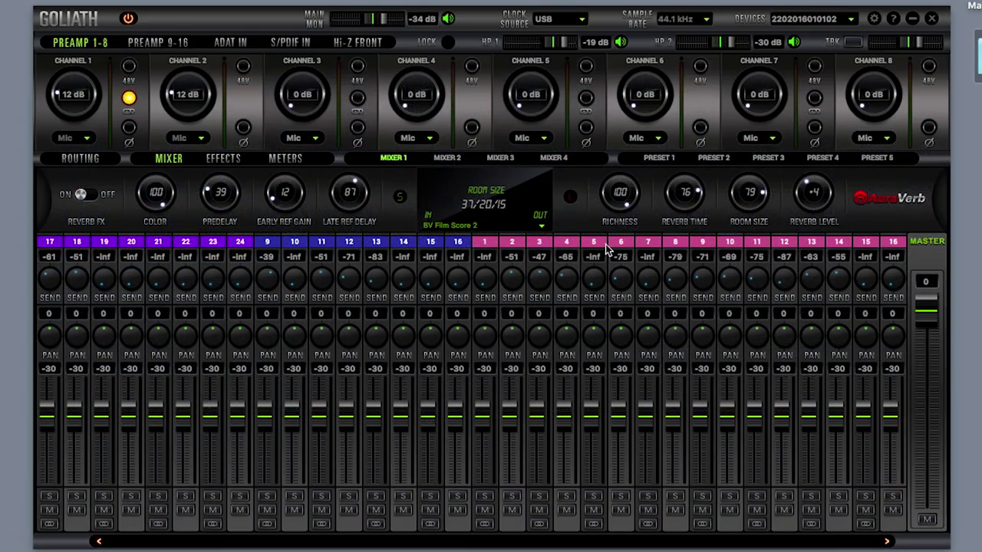
# Browse the AFX effects on slots 2 through 5, then go back to the mixer
pyautogui.click(223, 161)
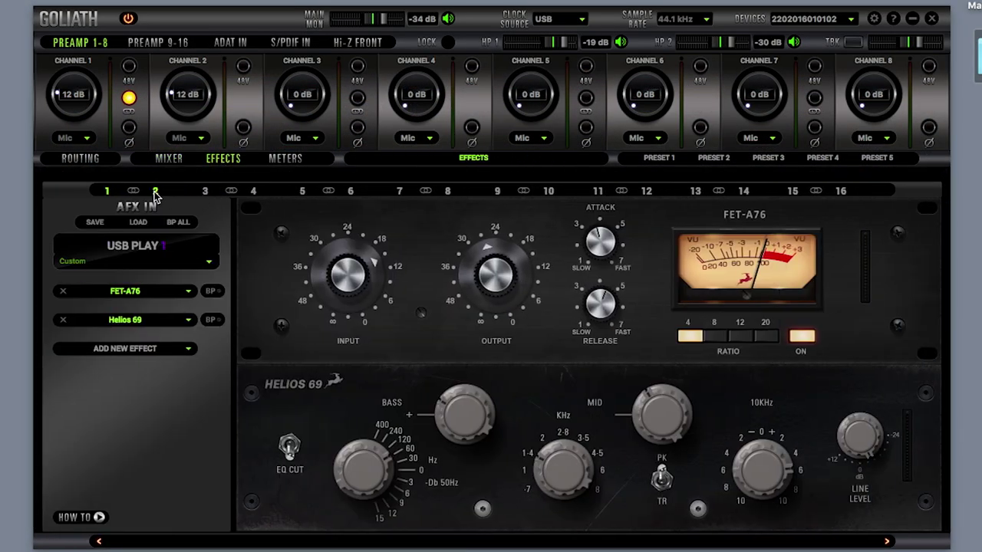
pyautogui.click(157, 191)
pyautogui.click(205, 191)
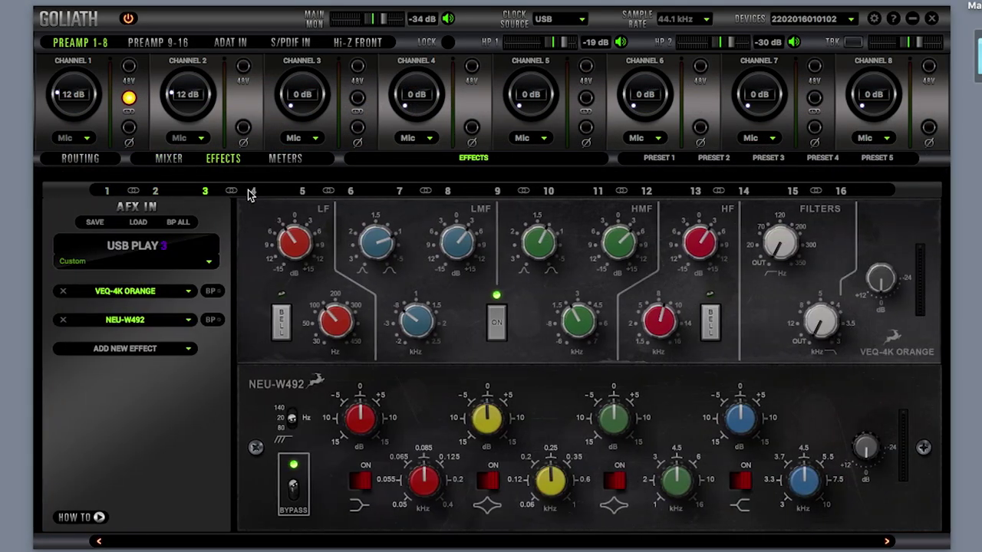
pyautogui.click(254, 192)
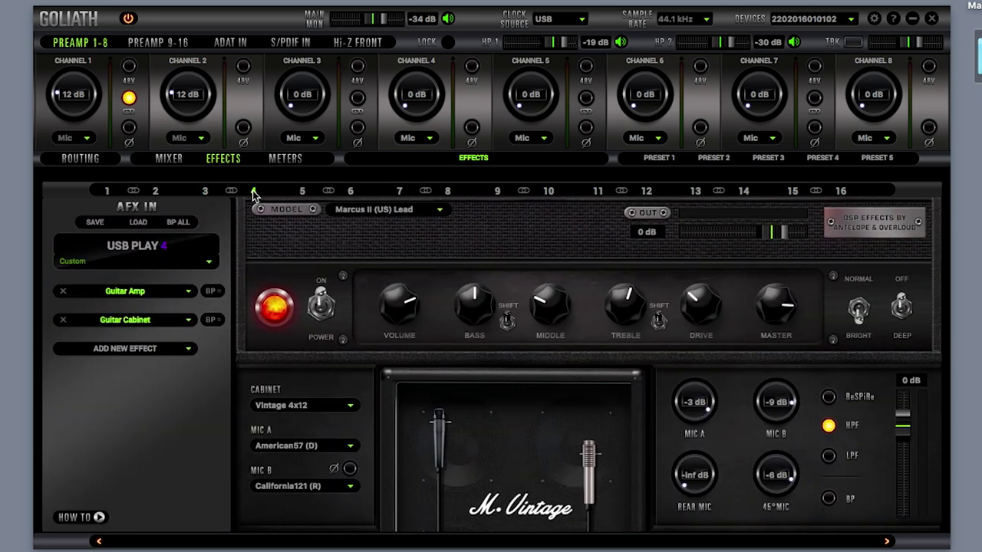
pyautogui.click(304, 192)
pyautogui.click(169, 158)
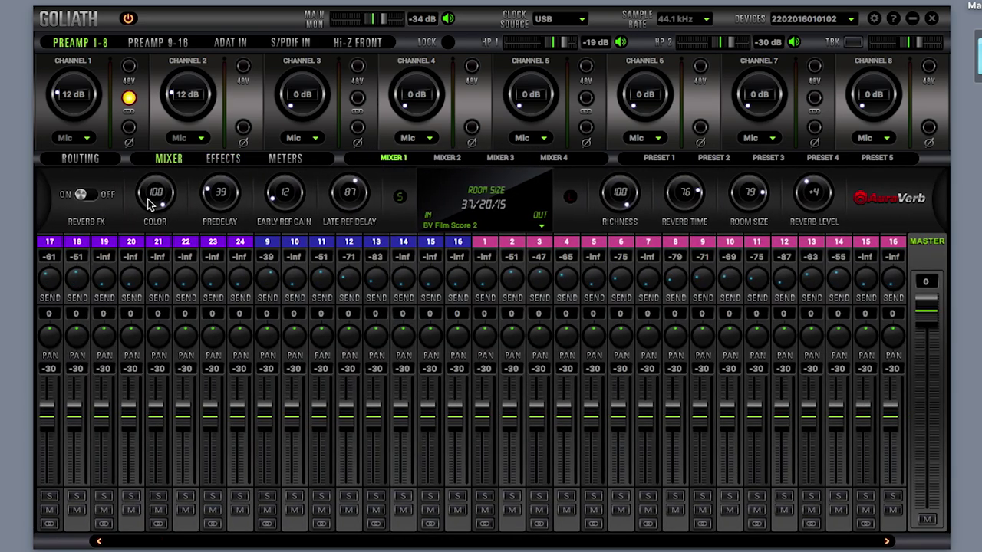
# Show AFX slot 3 with its VEQ-4K Orange and NEU-W492 chain
pyautogui.scroll(-3, 151, 203)
pyautogui.click(223, 160)
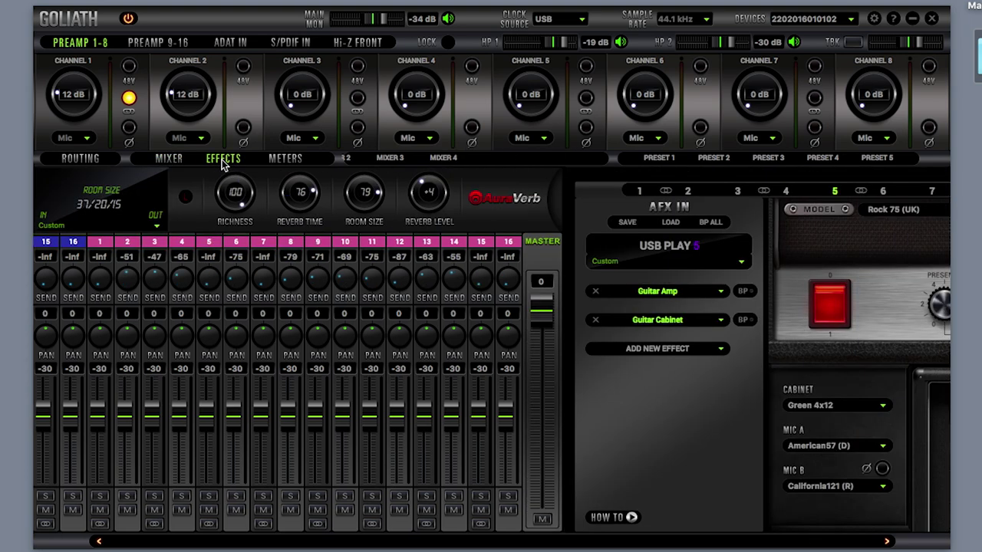
pyautogui.click(208, 191)
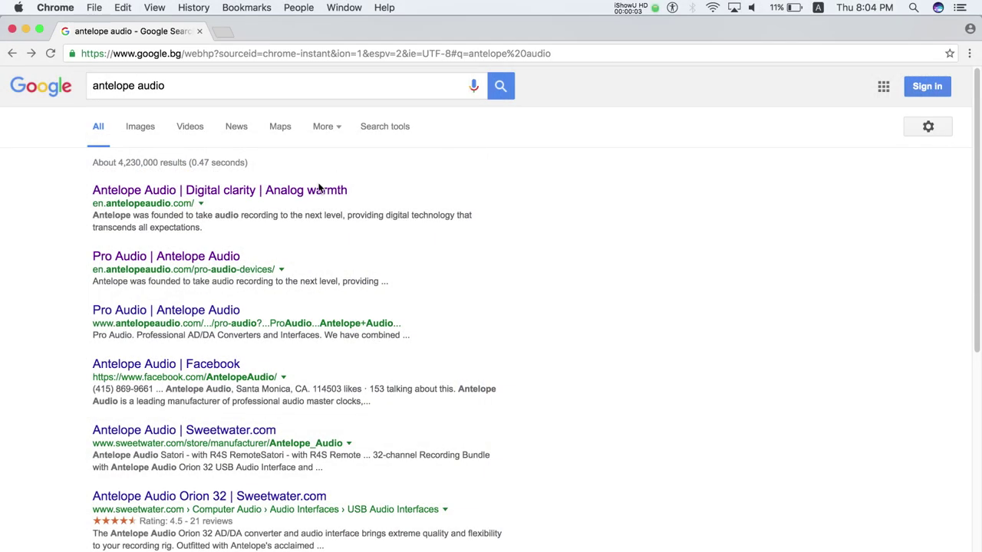
# Go to the Goliath product page's Downloads section on antelopeaudio.com
pyautogui.click(319, 191)
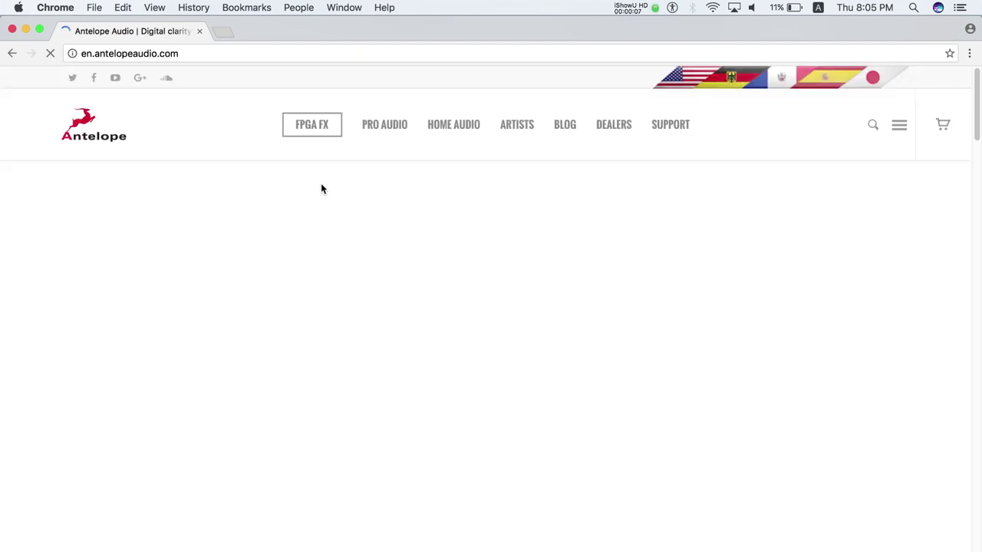
pyautogui.moveTo(368, 127)
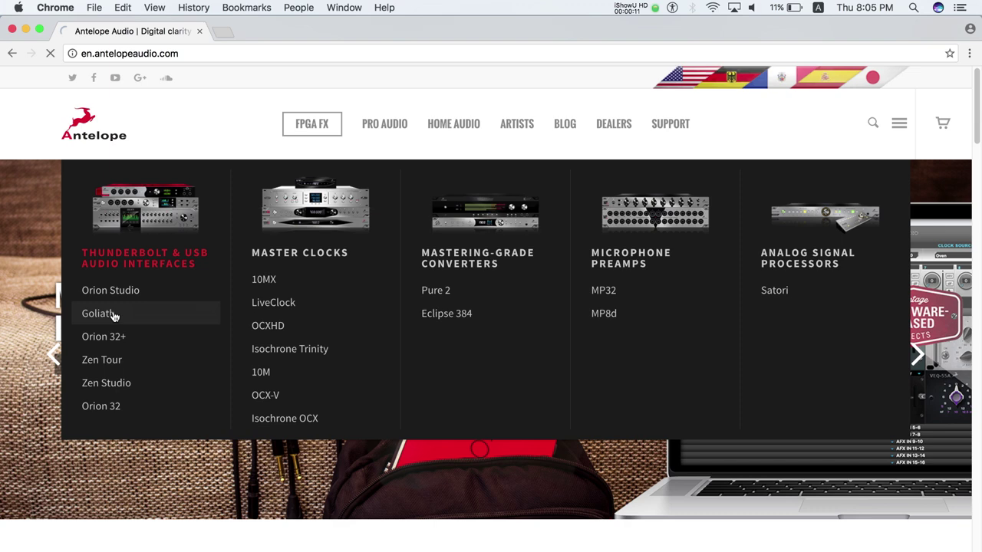
pyautogui.click(113, 316)
pyautogui.scroll(-3, 386, 333)
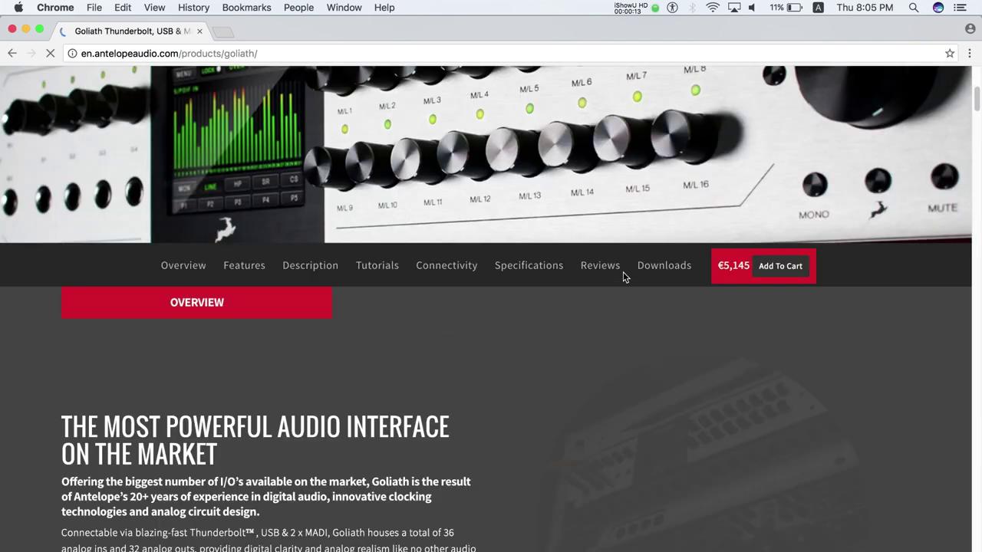
pyautogui.click(656, 266)
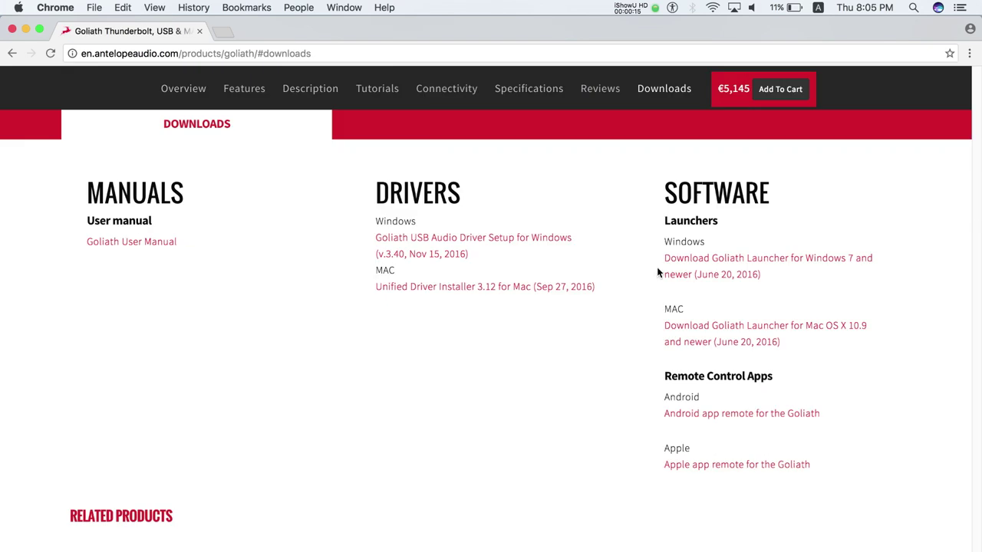
# Download the Goliath Launcher for Mac and Unified Driver Installer 3.12 for Mac
pyautogui.click(701, 334)
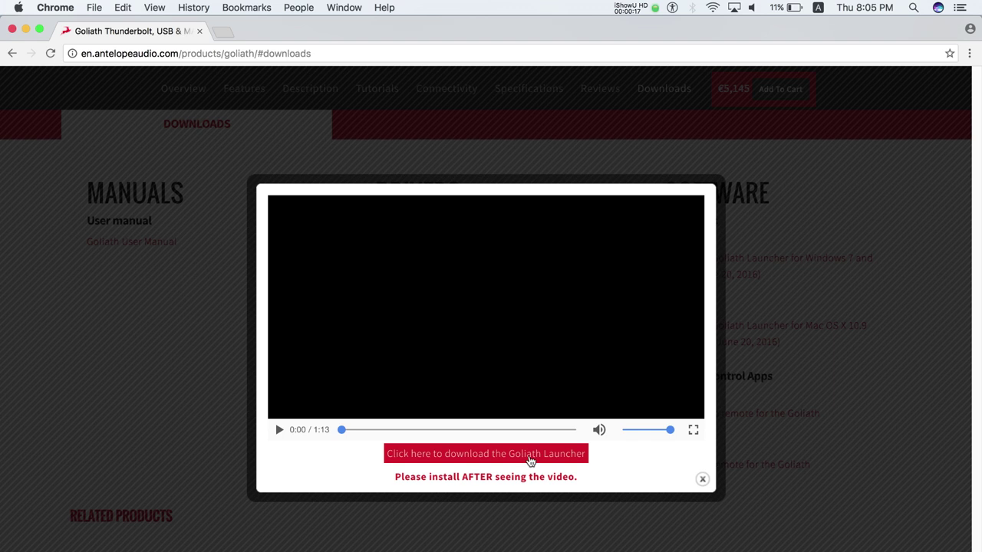
pyautogui.click(529, 457)
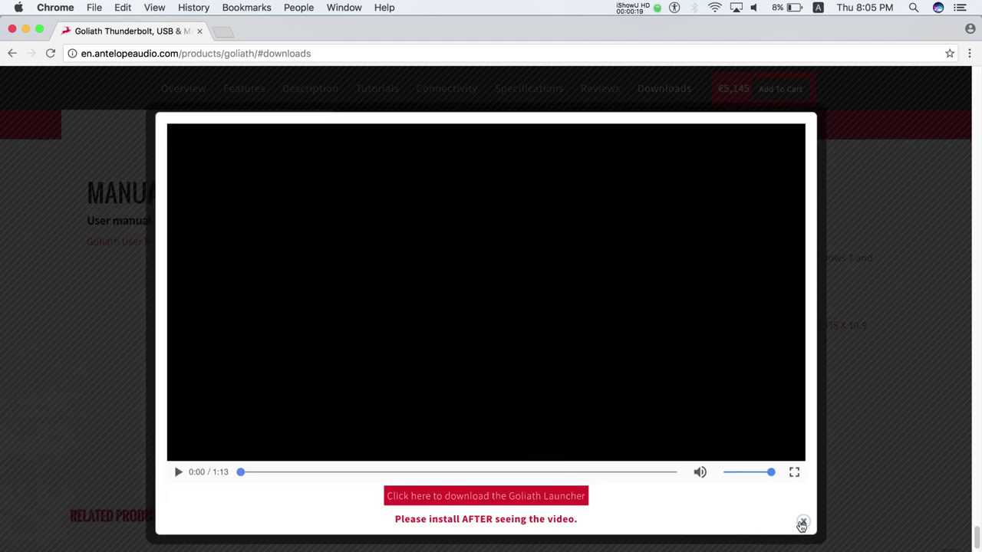
pyautogui.click(802, 524)
pyautogui.click(512, 288)
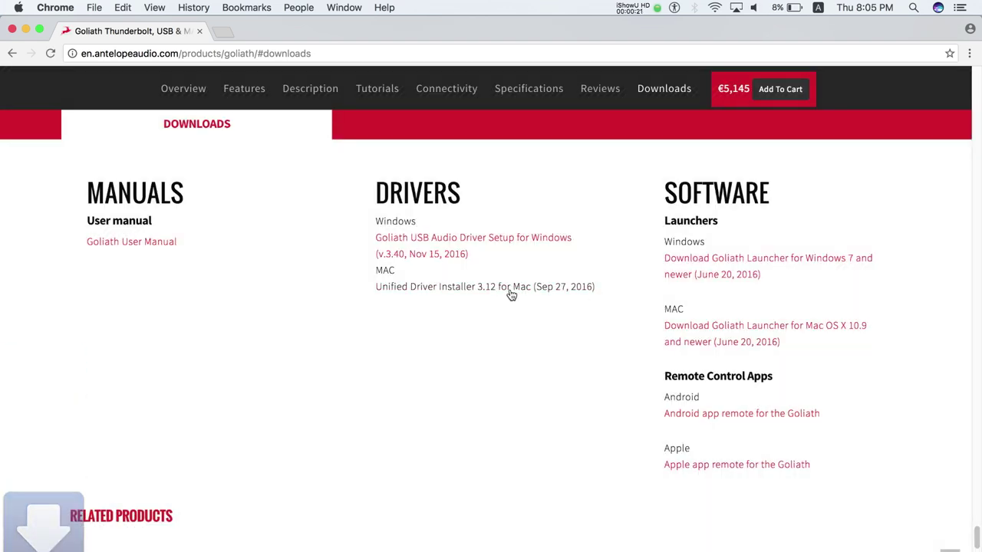
# Run Unified Driver Installer 3.12 from the downloaded disk image and authorise the install
pyautogui.click(26, 32)
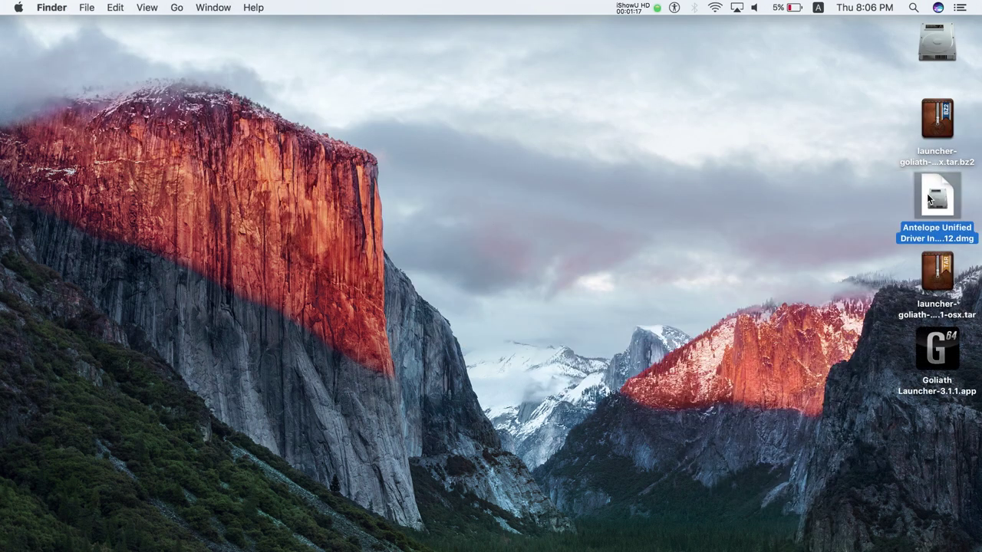
pyautogui.doubleClick(928, 193)
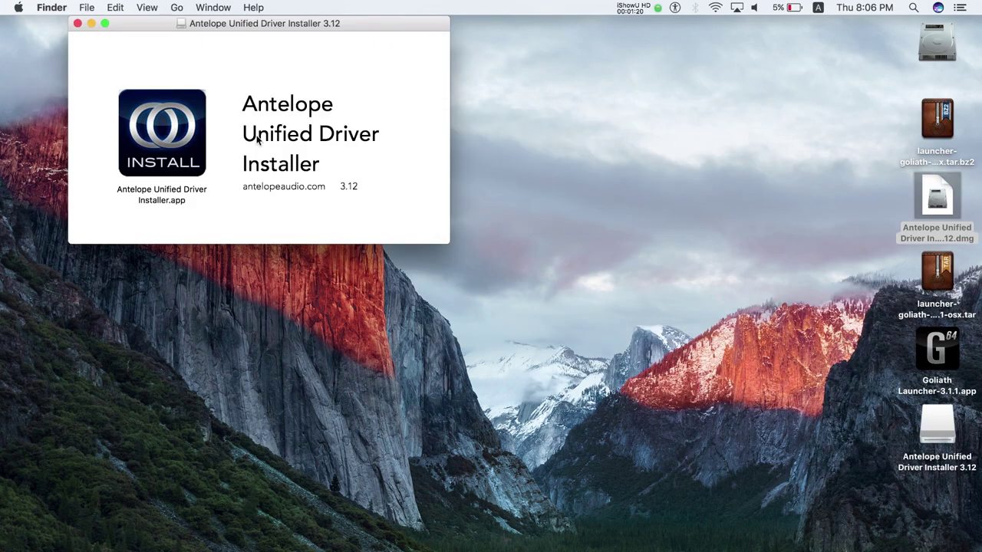
pyautogui.doubleClick(161, 132)
pyautogui.click(622, 260)
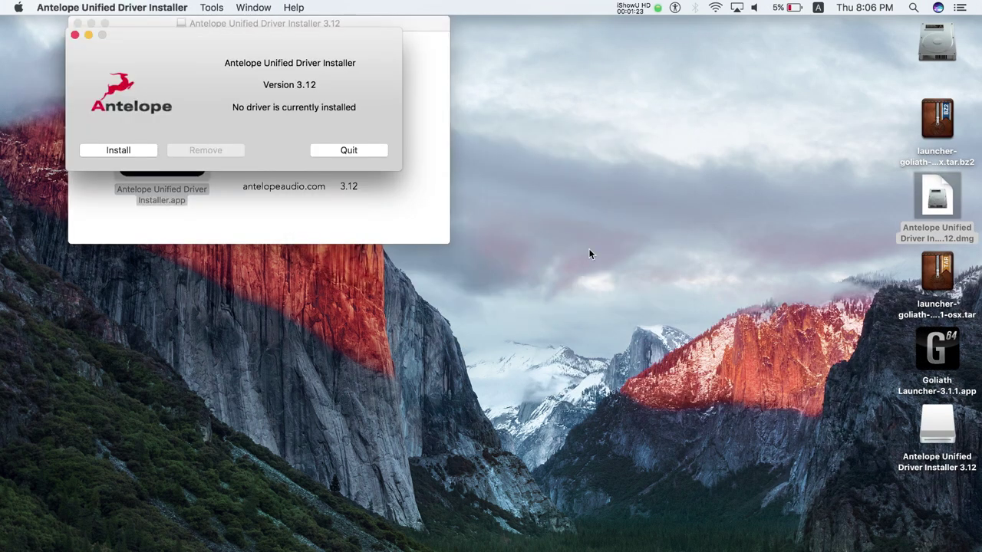
pyautogui.click(105, 151)
pyautogui.click(519, 222)
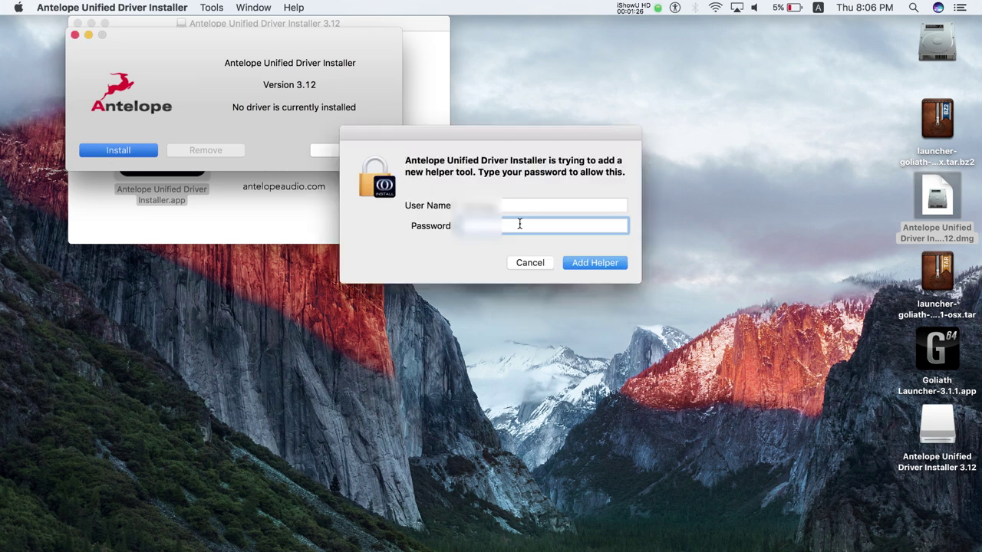
pyautogui.press('Return')
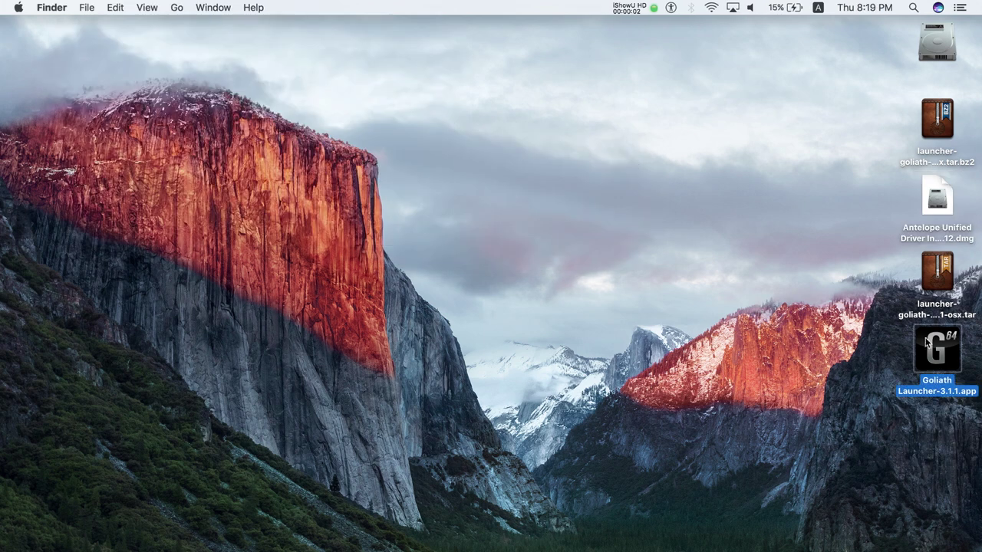
# Launch the Goliath Launcher and sign in with an existing Antelope ID
pyautogui.doubleClick(935, 347)
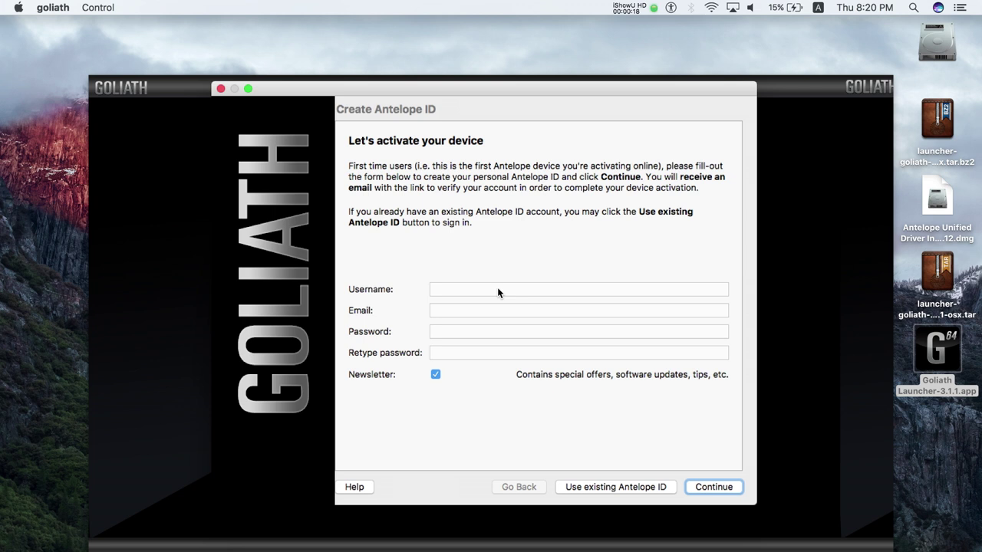
pyautogui.click(603, 489)
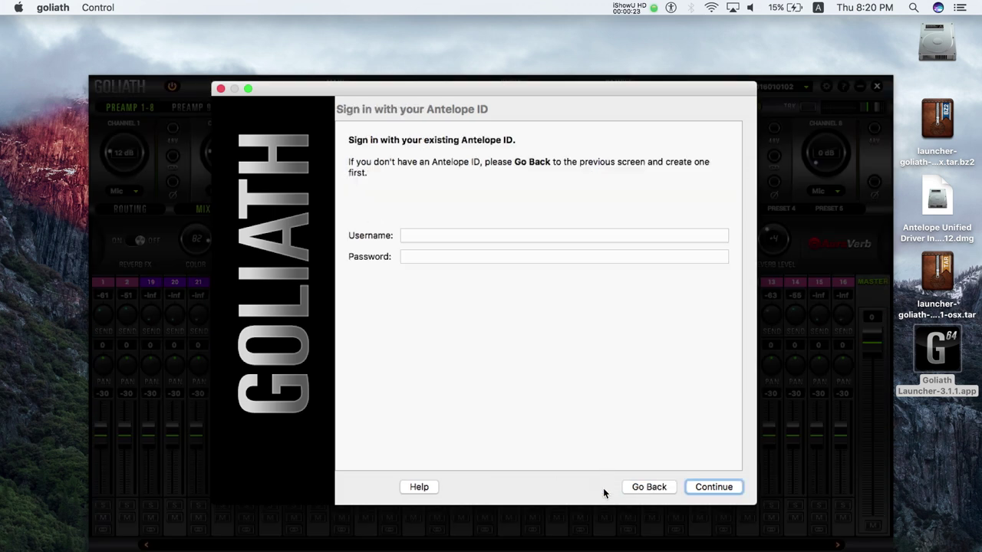
pyautogui.click(605, 240)
pyautogui.write('username')
pyautogui.click(586, 258)
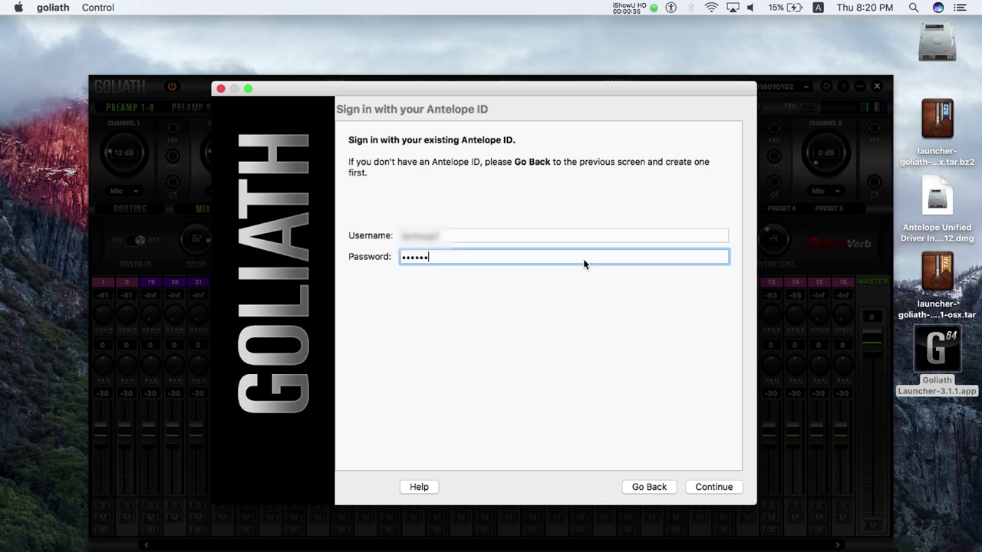
pyautogui.click(715, 488)
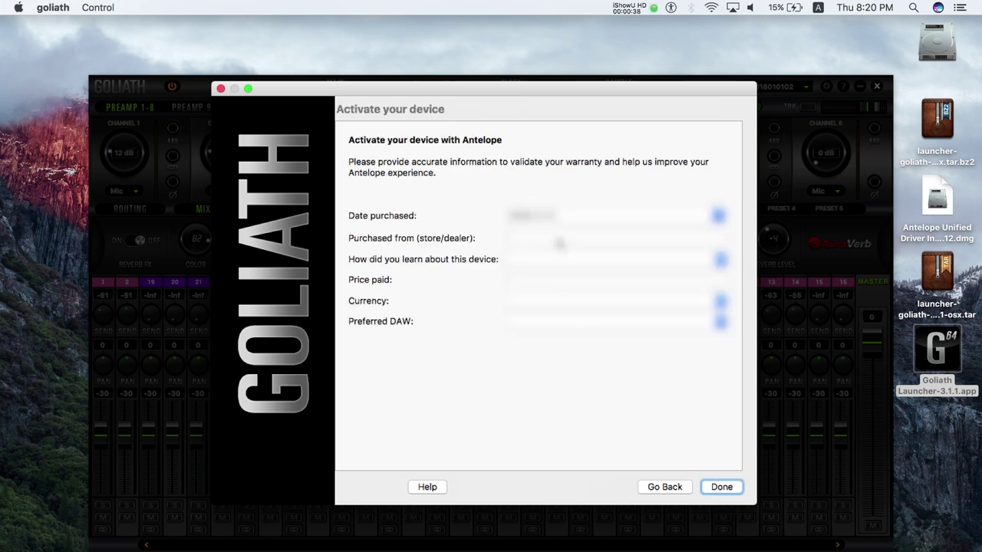
# Fill the activation form: purchased from Sweetwater, price 2000, currency, discovery source, DAW Ardour
pyautogui.click(560, 243)
pyautogui.write('Sweetwater')
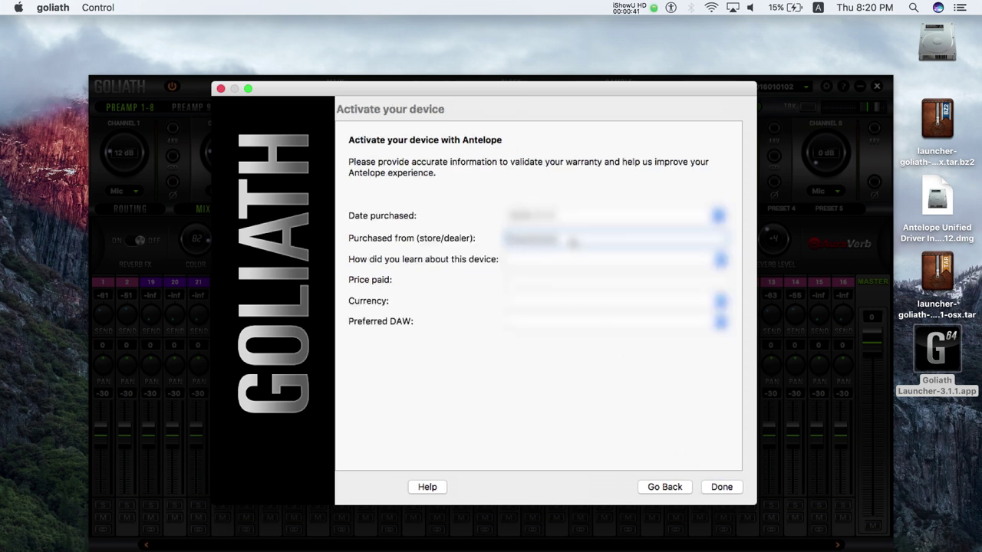
pyautogui.click(576, 261)
pyautogui.click(562, 286)
pyautogui.click(562, 285)
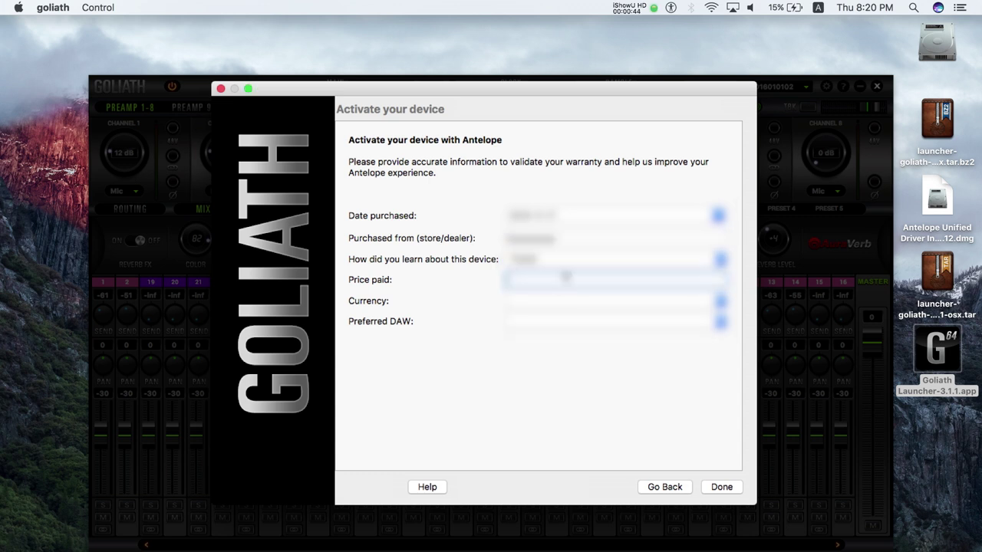
pyautogui.write('2000')
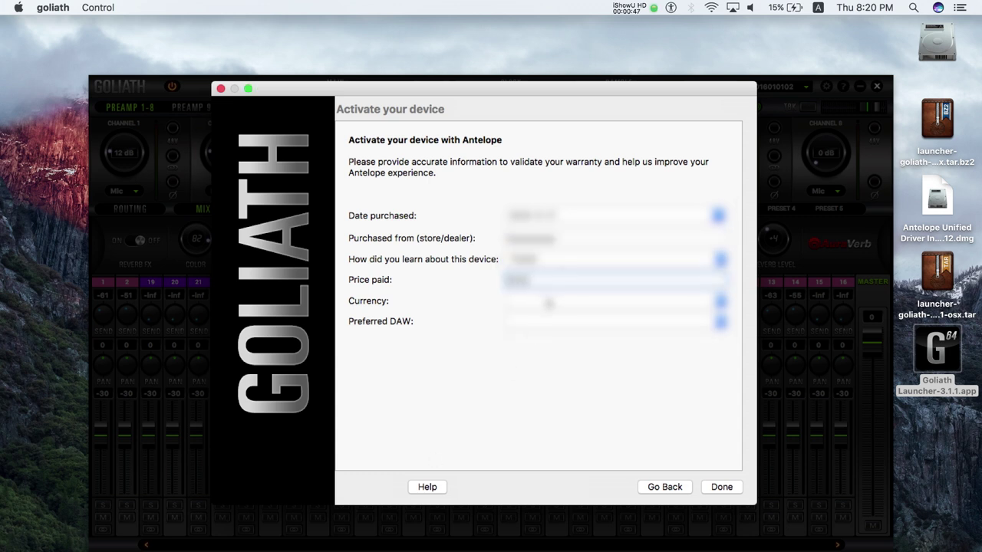
pyautogui.click(547, 301)
pyautogui.click(552, 313)
pyautogui.click(546, 321)
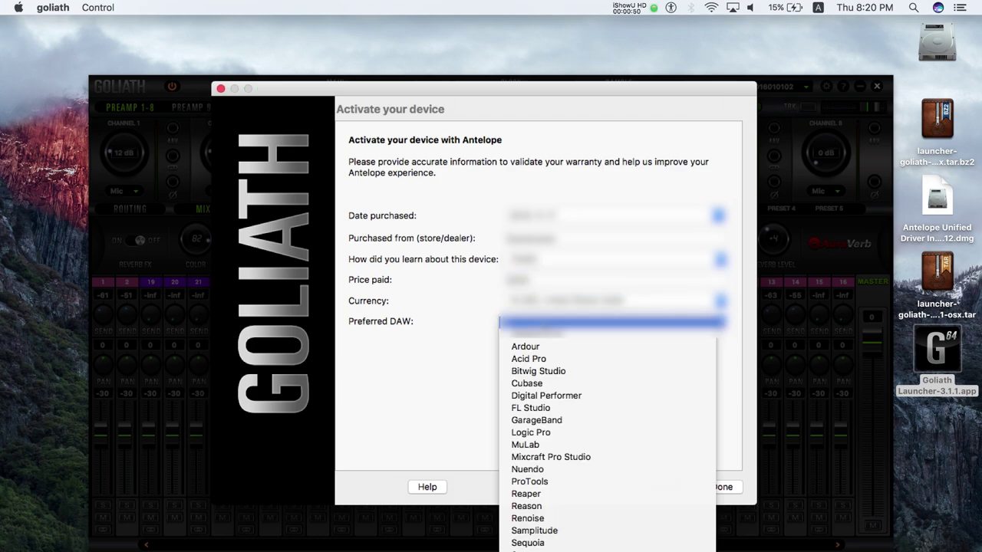
pyautogui.click(545, 346)
# Confirm the activation details to close the form and reach the Goliath mixer
pyautogui.click(719, 488)
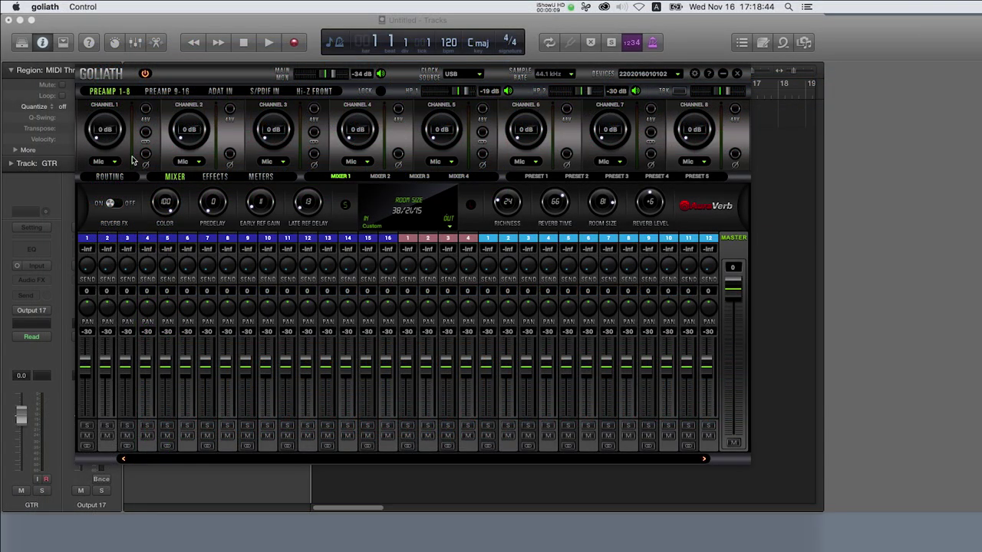
# Rename preamp 1 to GTR in the routing matrix
pyautogui.click(110, 177)
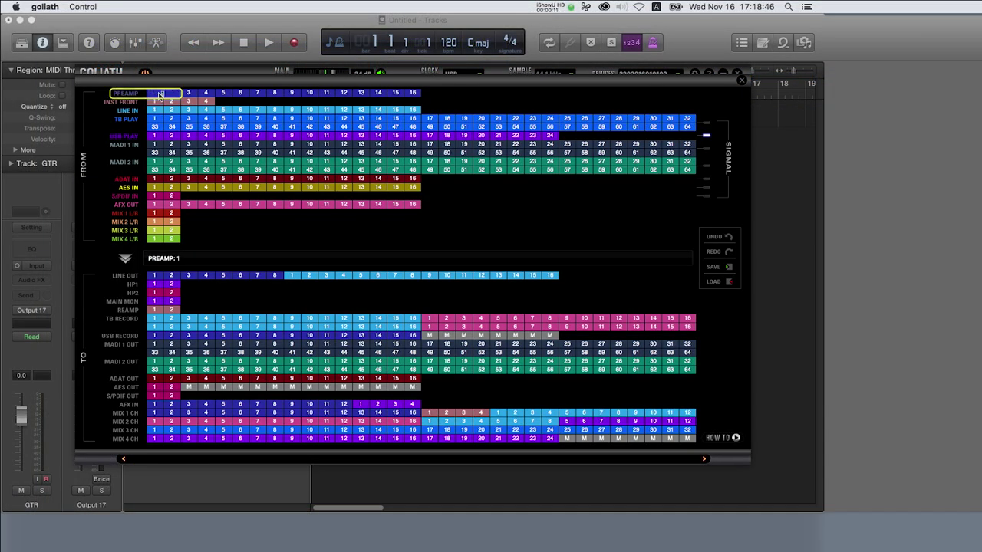
pyautogui.press('Return')
pyautogui.click(742, 79)
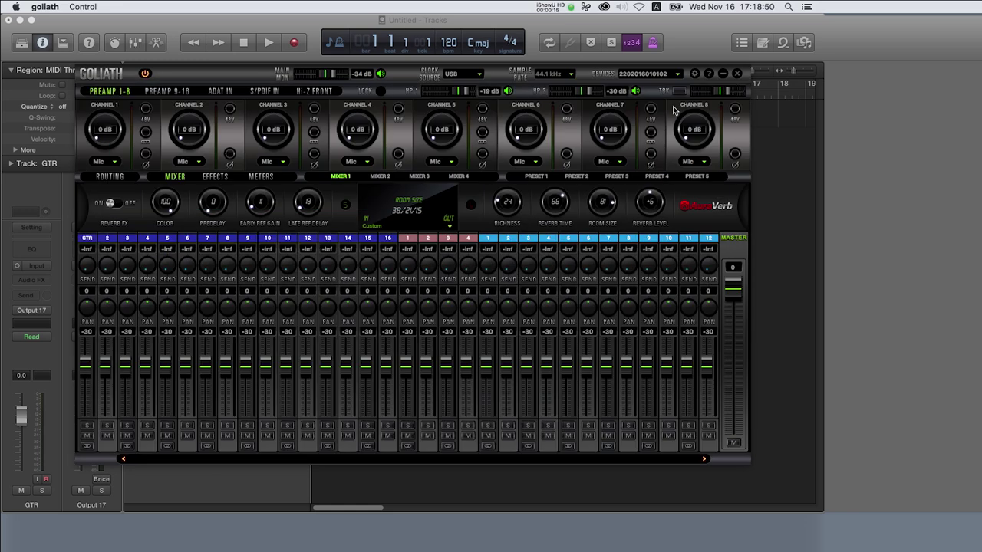
pyautogui.click(103, 163)
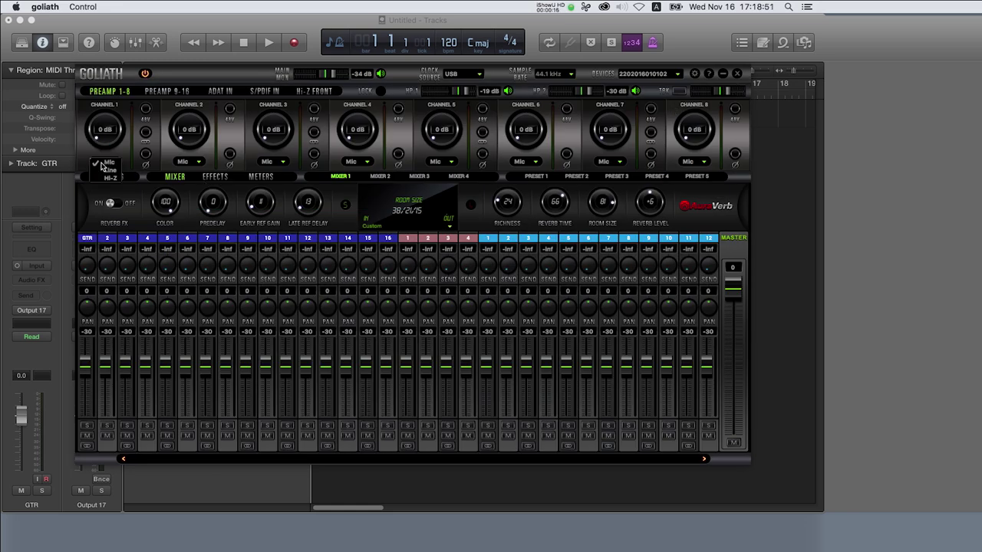
# Route the GTR preamp to TB RECORD channel 1
pyautogui.click(108, 177)
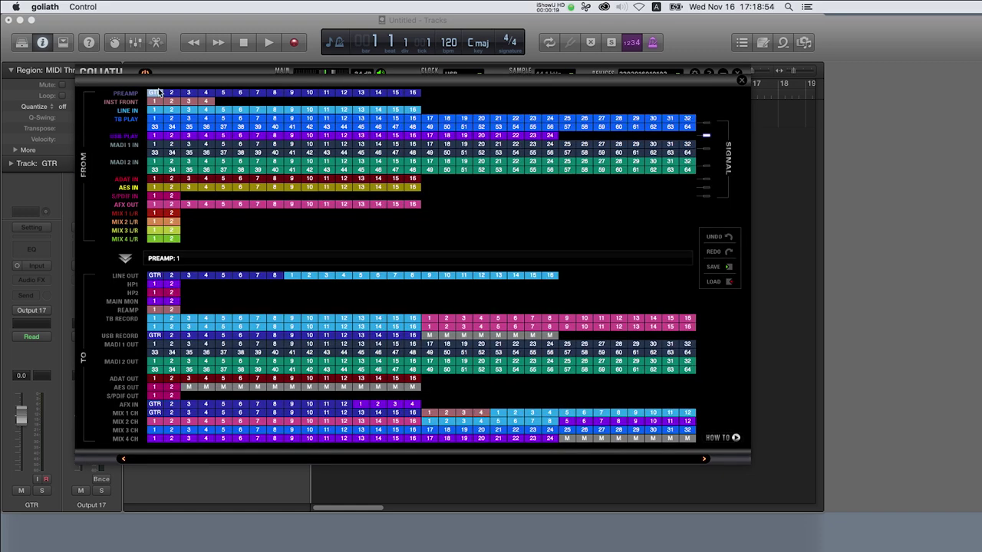
pyautogui.moveTo(157, 93); pyautogui.dragTo(156, 340)
pyautogui.moveTo(158, 94); pyautogui.dragTo(153, 312)
pyautogui.click(57, 198)
# Set the Logic GTR track's input to Input 1
pyautogui.click(48, 268)
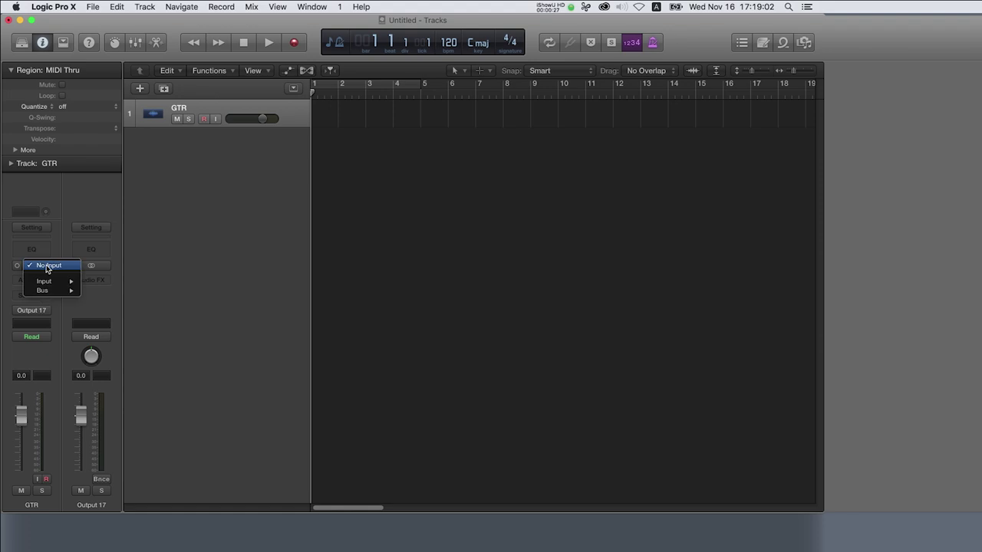
pyautogui.moveTo(51, 285)
pyautogui.click(100, 282)
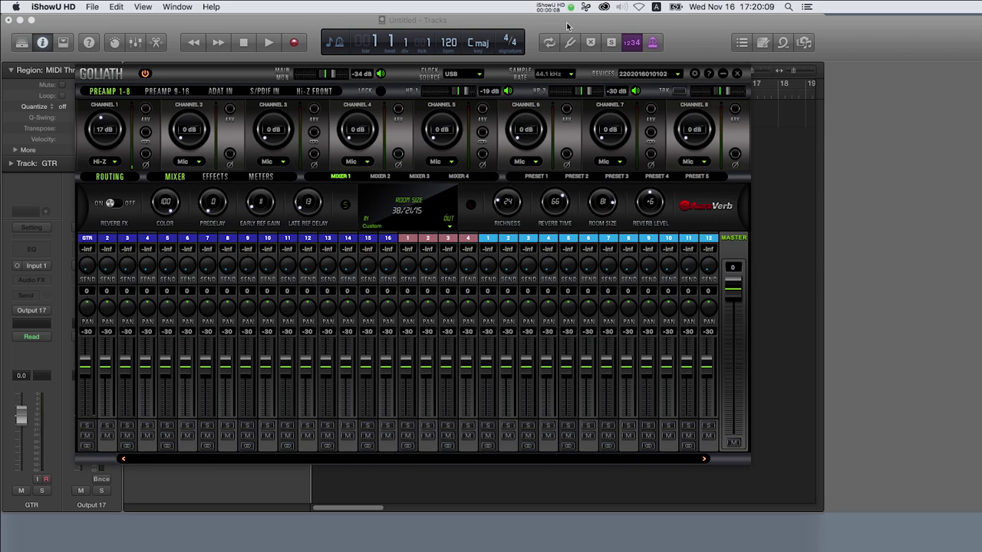
# Send TB PLAY 1–2 to MAIN MON, then check the GTR2 and BASS tracks in Logic
pyautogui.click(111, 177)
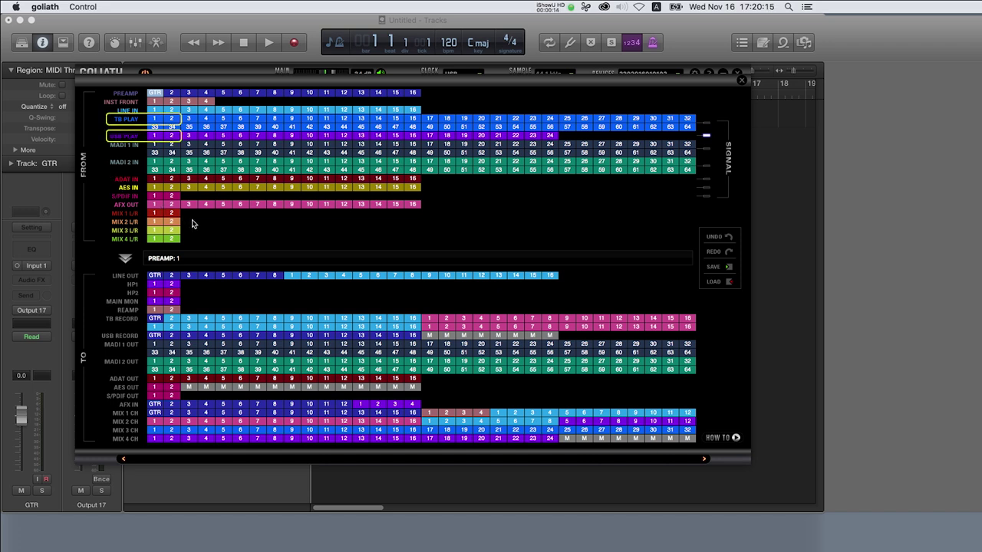
pyautogui.click(158, 136)
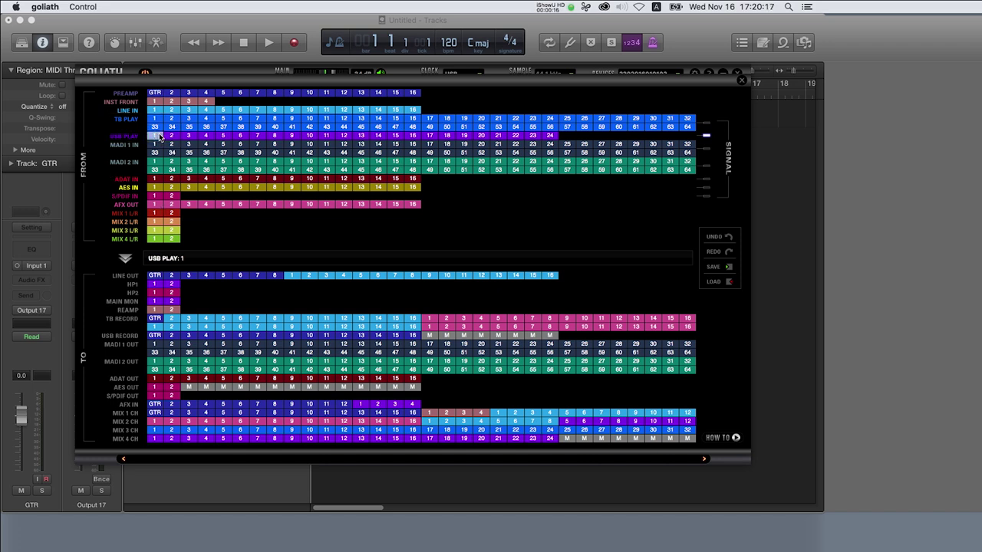
pyautogui.keyDown('shift'); pyautogui.click(175, 139); pyautogui.keyUp('shift')
pyautogui.click(154, 120)
pyautogui.keyDown('shift'); pyautogui.click(172, 120); pyautogui.keyUp('shift')
pyautogui.moveTo(155, 121); pyautogui.dragTo(152, 302)
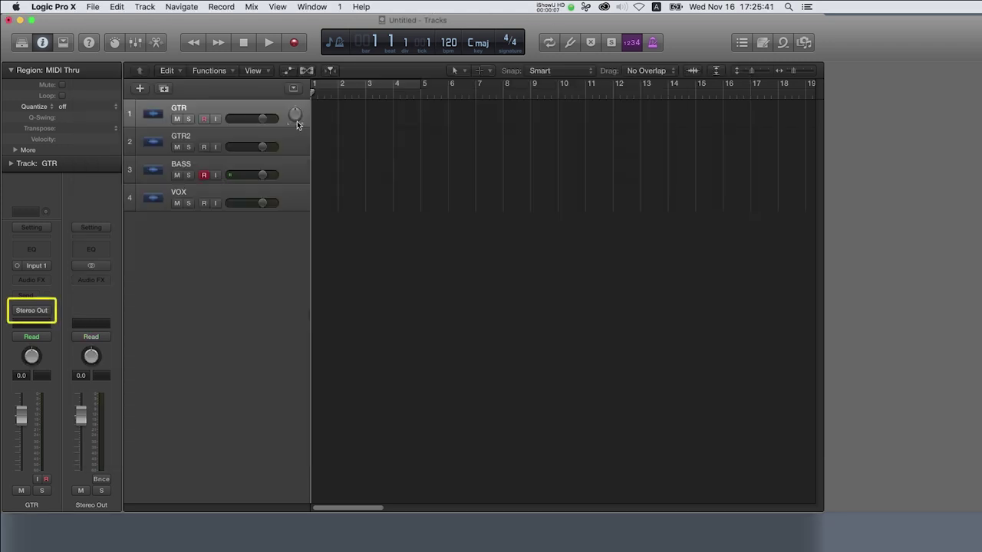
pyautogui.click(292, 137)
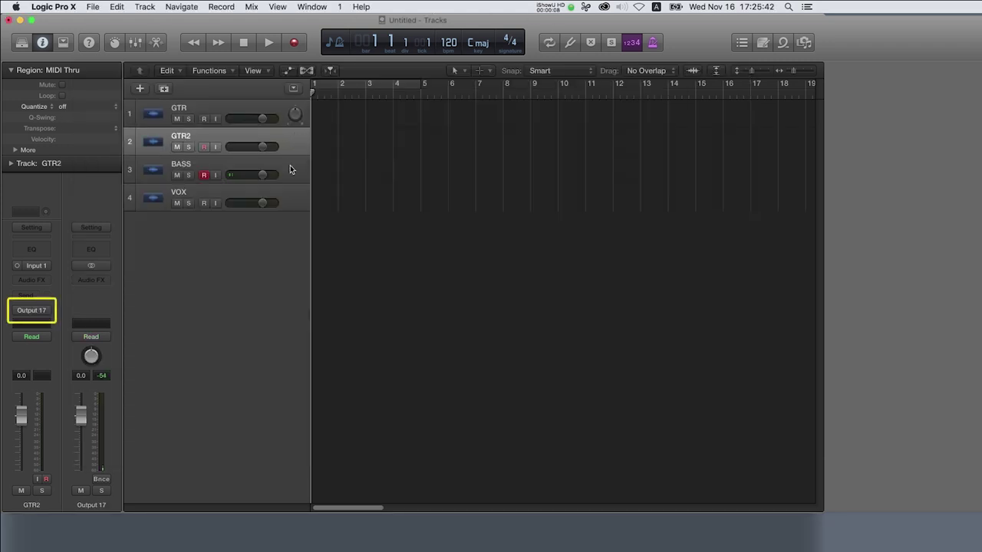
pyautogui.click(288, 170)
# Check the VOX track's output, then switch back to Goliath and glance at the routing matrix
pyautogui.click(289, 191)
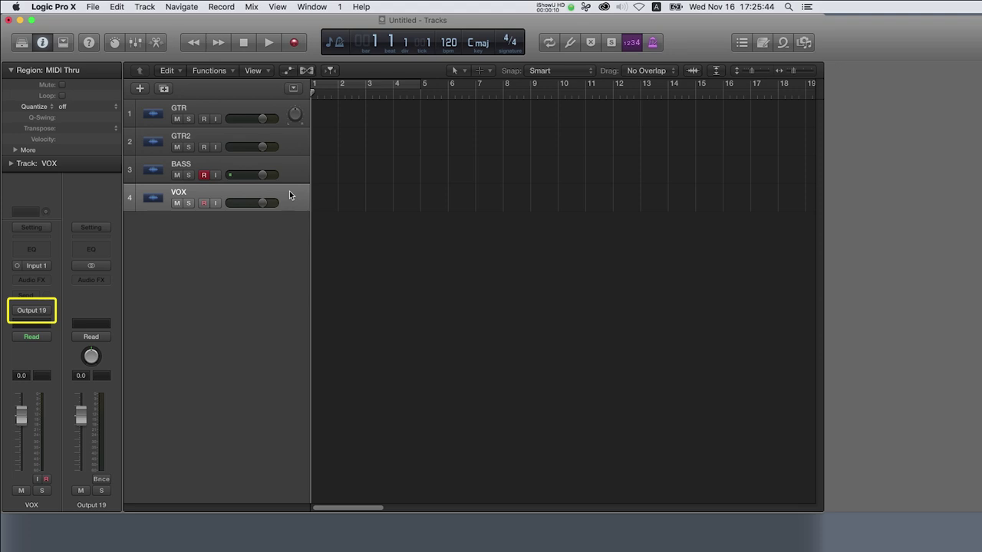
pyautogui.press('super+Tab')
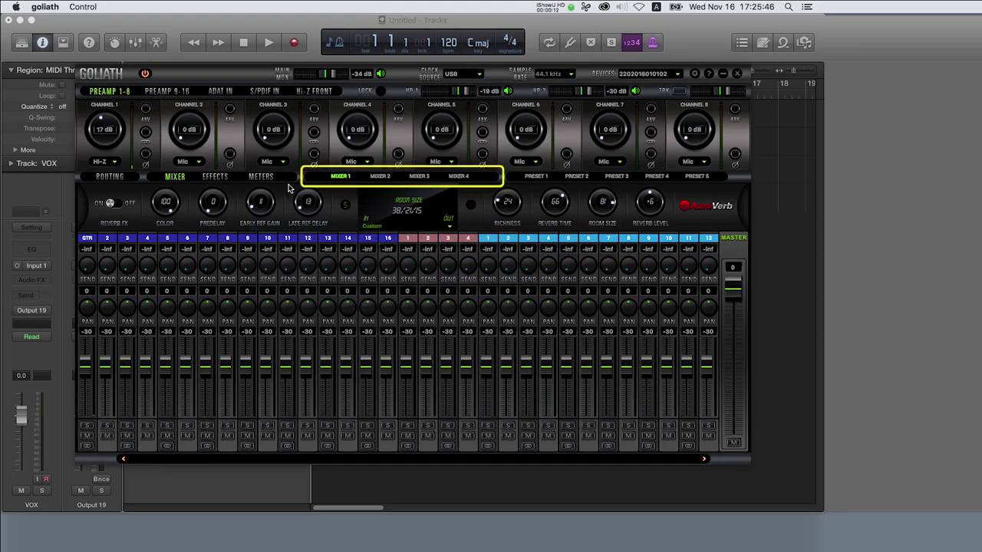
pyautogui.click(107, 181)
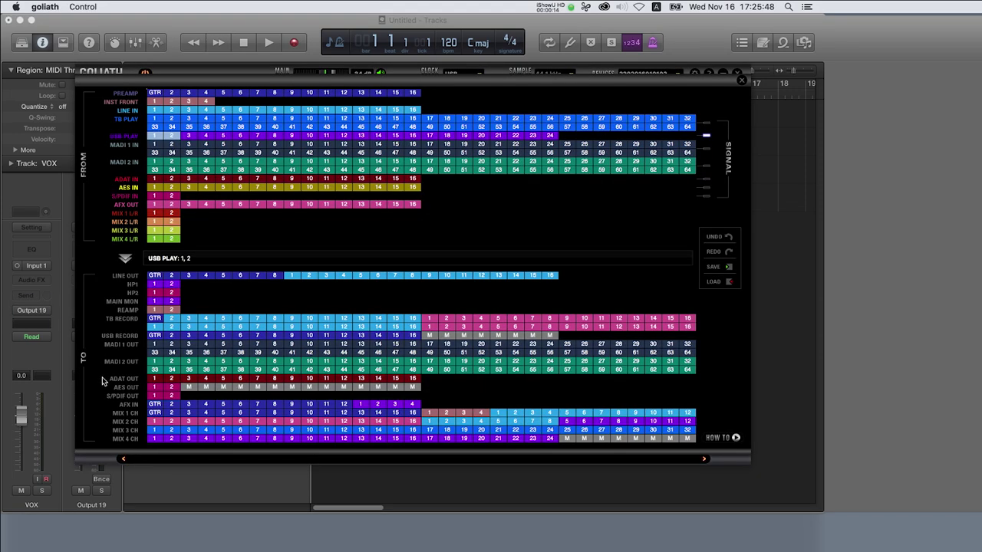
pyautogui.click(742, 80)
# Review internal mixers 2, 3 and 4, ending on mixer 1
pyautogui.click(381, 178)
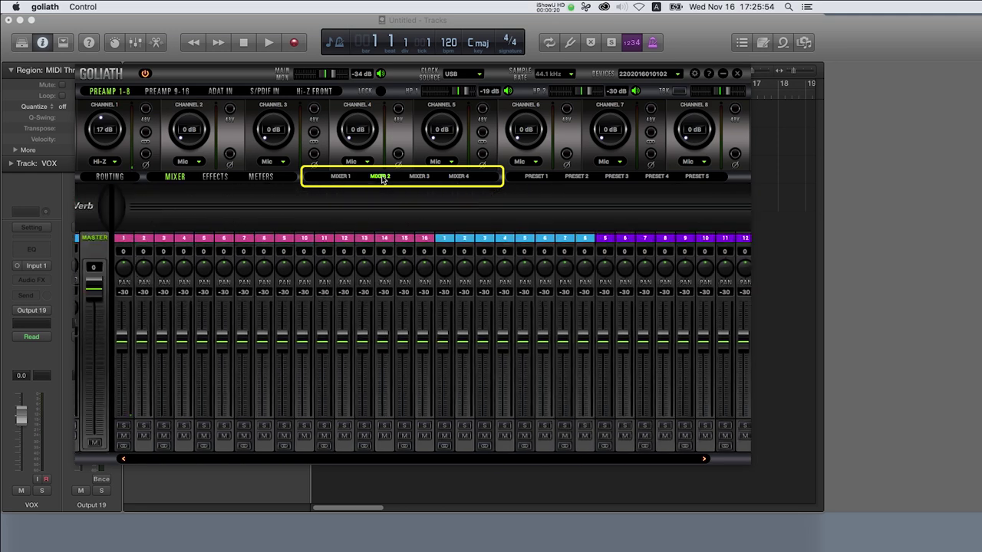
pyautogui.click(415, 178)
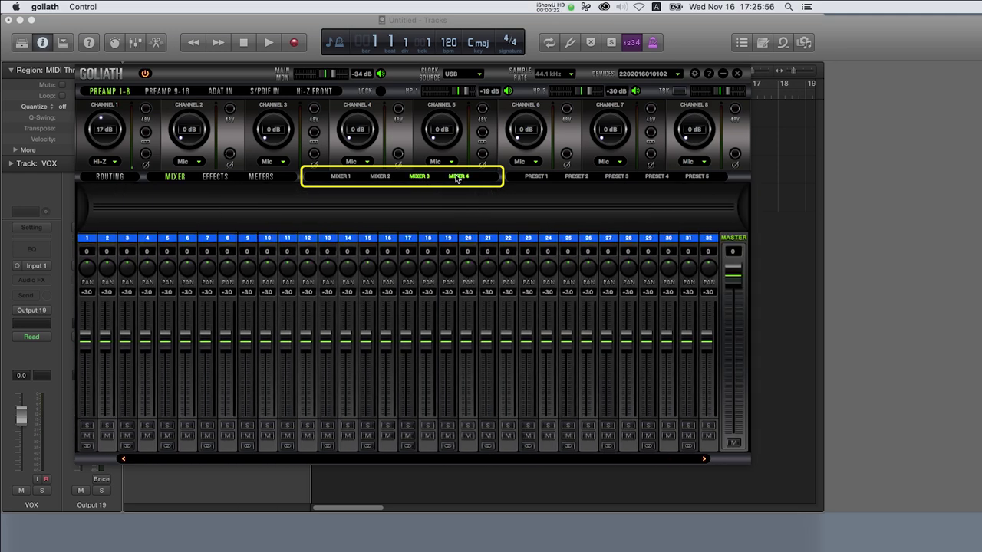
pyautogui.click(459, 177)
pyautogui.click(340, 177)
# Select TB PLAY 1–16, then route ADAT IN 1–16 into MIX 3 CH 1–16
pyautogui.click(110, 176)
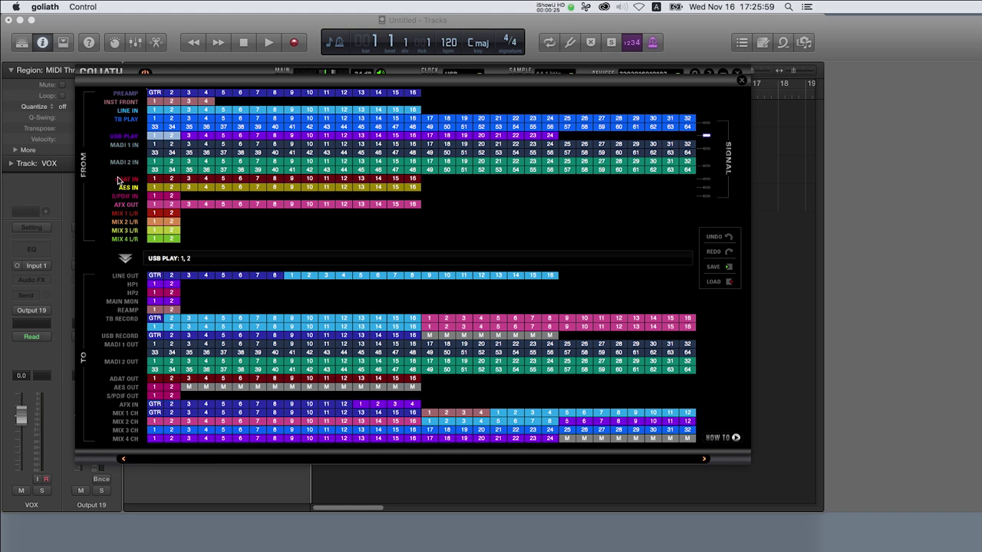
pyautogui.click(153, 119)
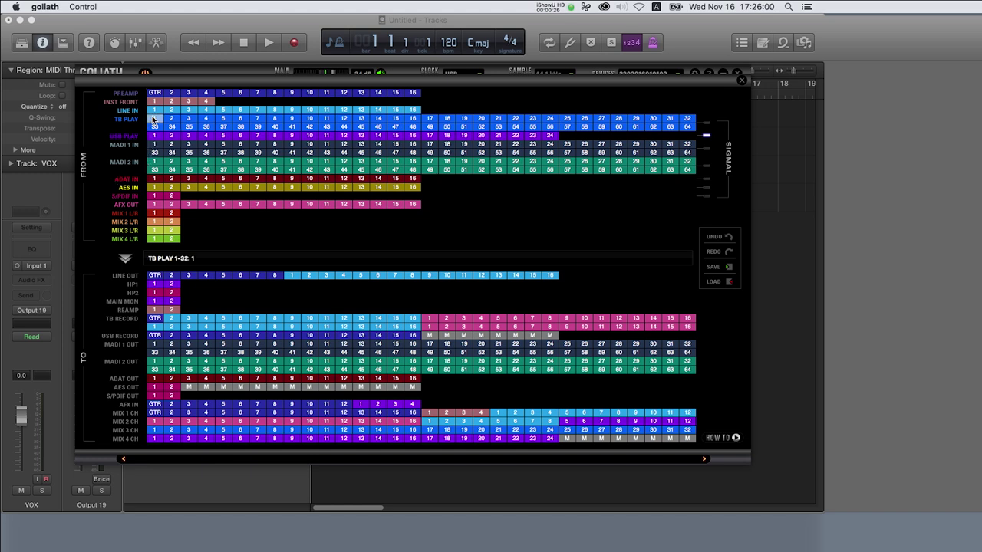
pyautogui.keyDown('shift'); pyautogui.click(417, 120); pyautogui.keyUp('shift')
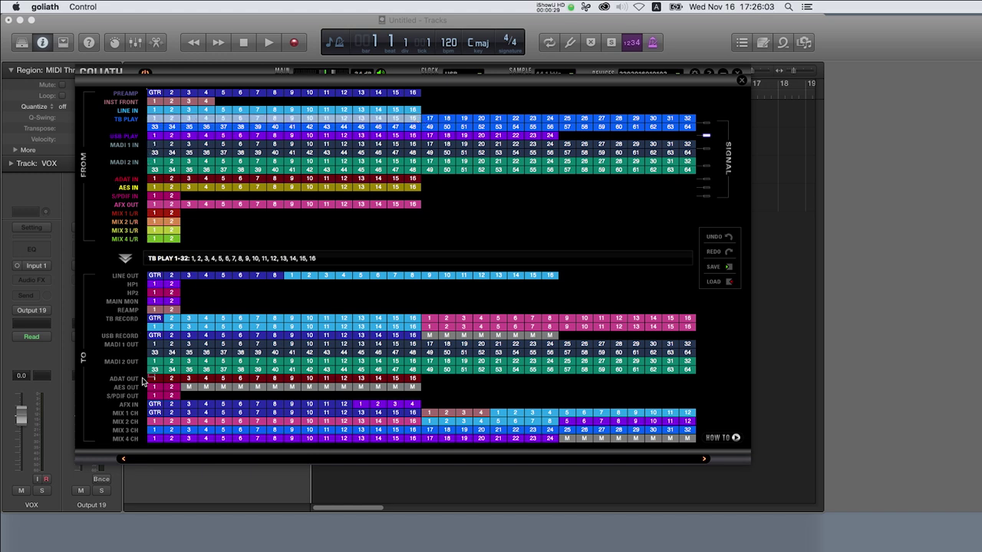
pyautogui.click(156, 180)
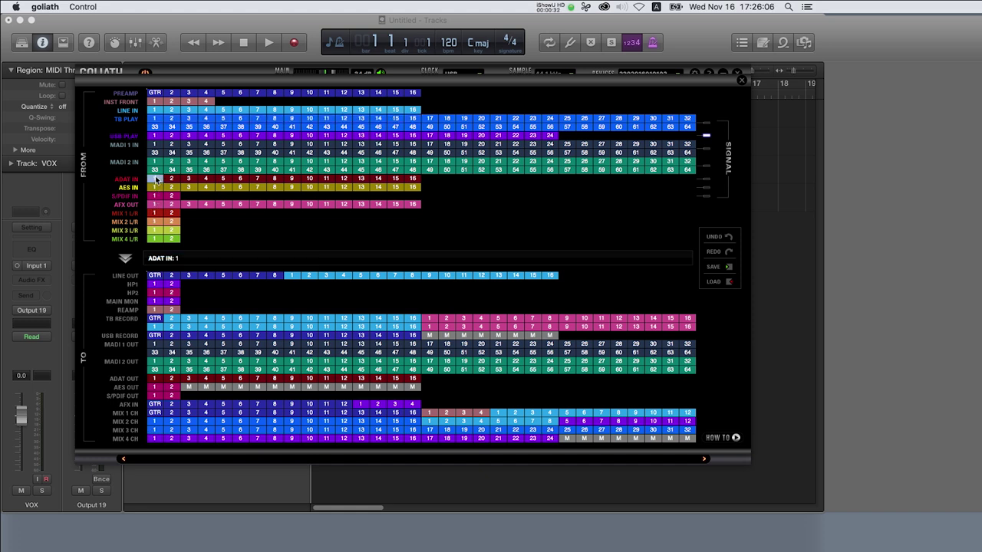
pyautogui.keyDown('shift'); pyautogui.click(410, 180); pyautogui.keyUp('shift')
pyautogui.moveTo(162, 179); pyautogui.dragTo(155, 436)
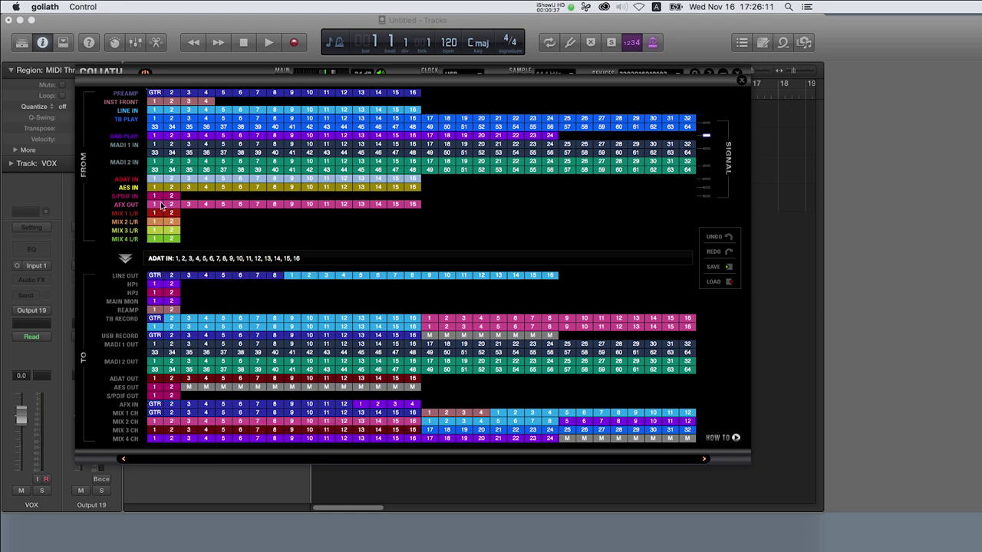
# Route AES IN 1–16 into MIX 4 CH 1–16
pyautogui.click(155, 187)
pyautogui.keyDown('shift'); pyautogui.click(395, 191); pyautogui.keyUp('shift')
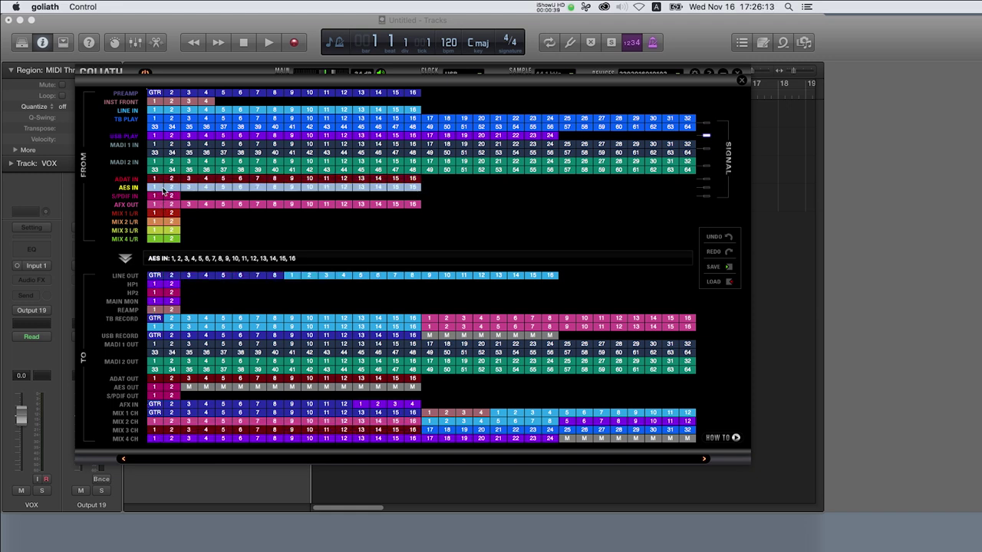
pyautogui.moveTo(163, 192); pyautogui.dragTo(156, 444)
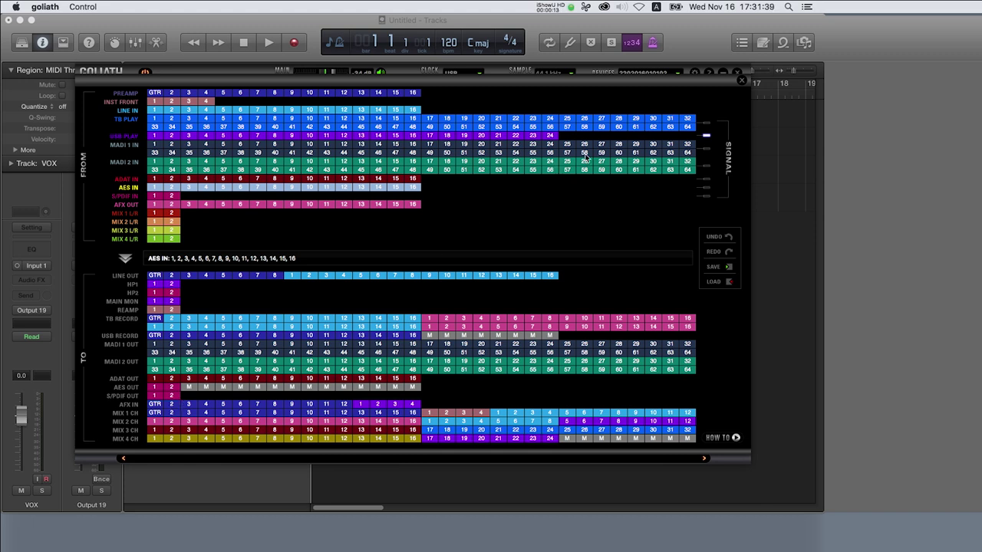
# Close the routing matrix and view the preamp 2 then preamp 3 effect chains (VEQ-4K Orange, NEU-W492)
pyautogui.click(741, 81)
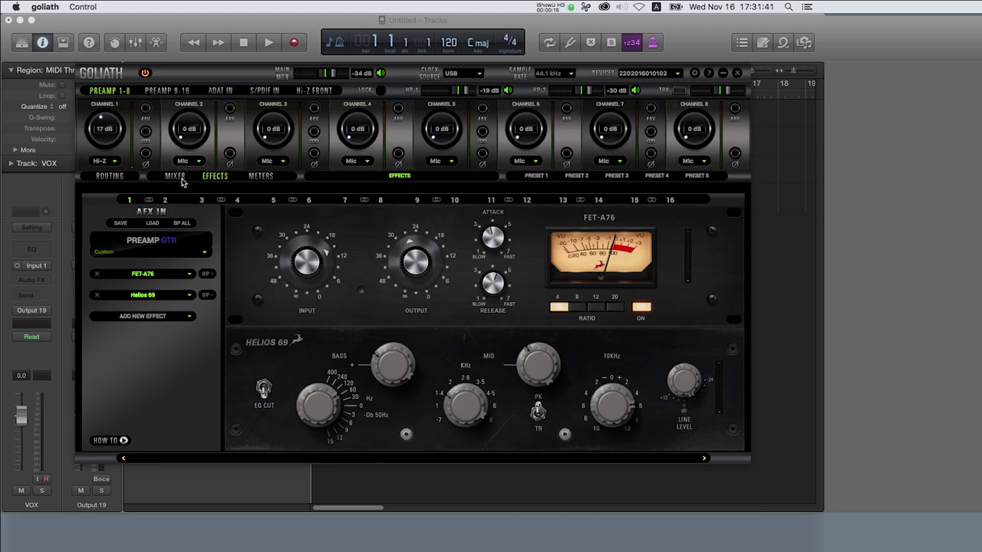
pyautogui.click(166, 201)
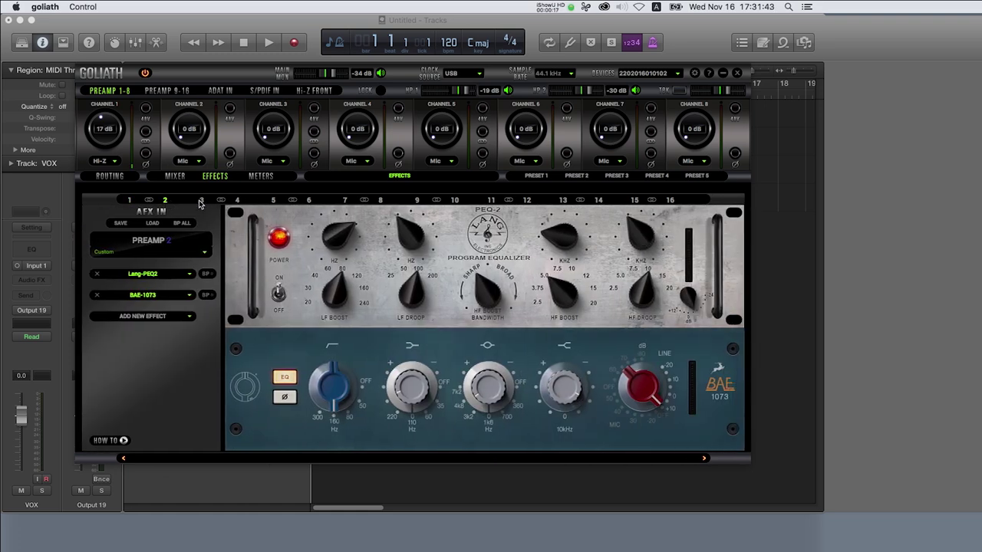
pyautogui.click(200, 201)
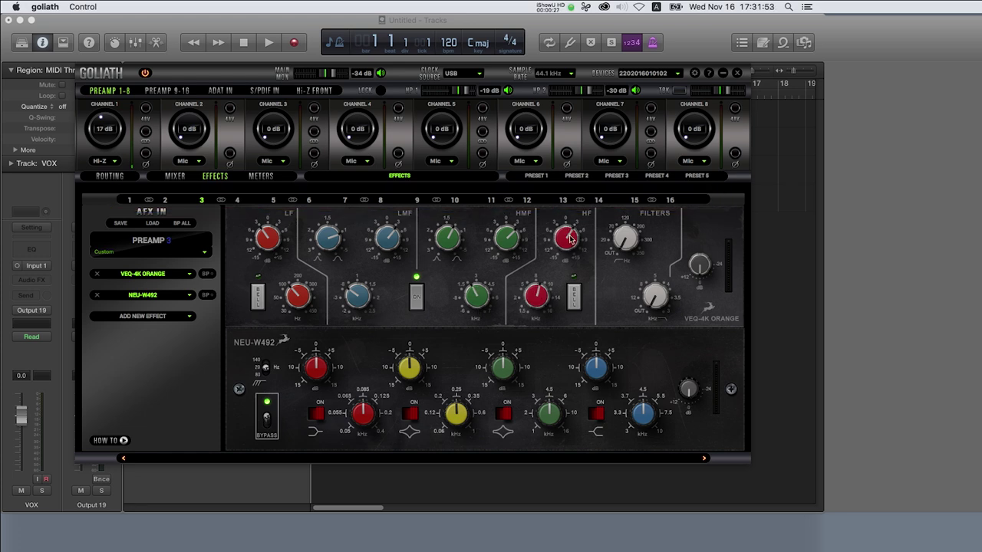
# In the routing matrix, assign PREAMP GTR to AFX IN 8, then close the matrix
pyautogui.click(115, 177)
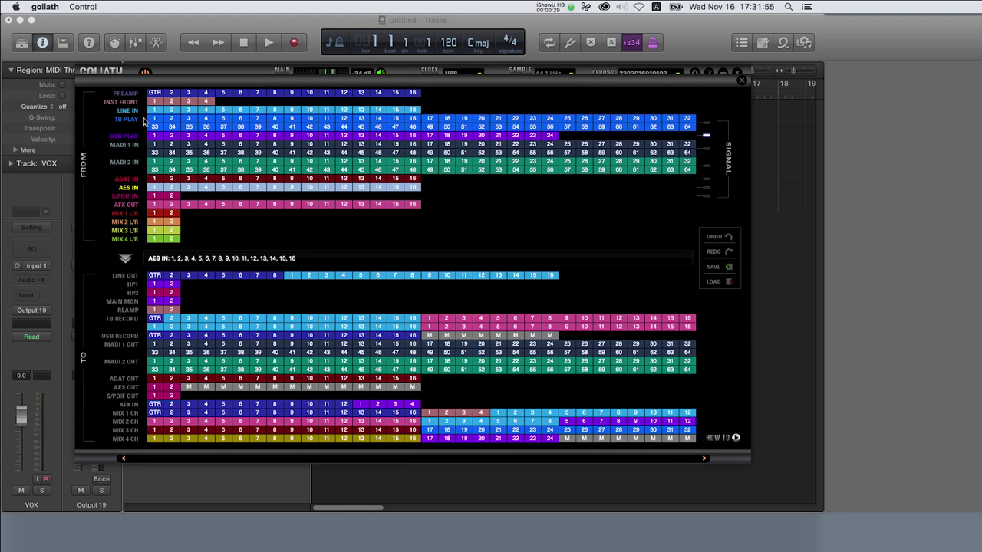
pyautogui.click(154, 93)
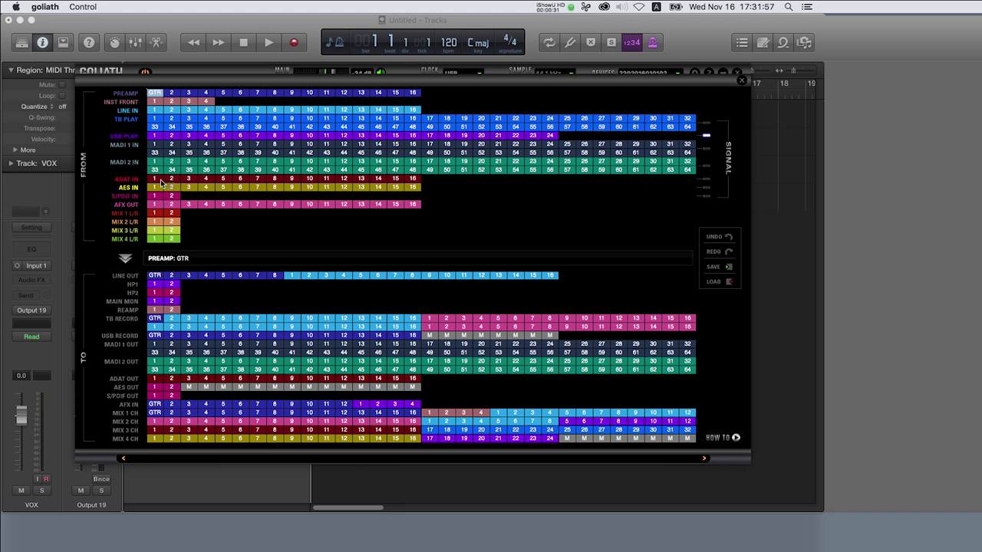
pyautogui.click(309, 387)
pyautogui.click(278, 405)
pyautogui.click(741, 81)
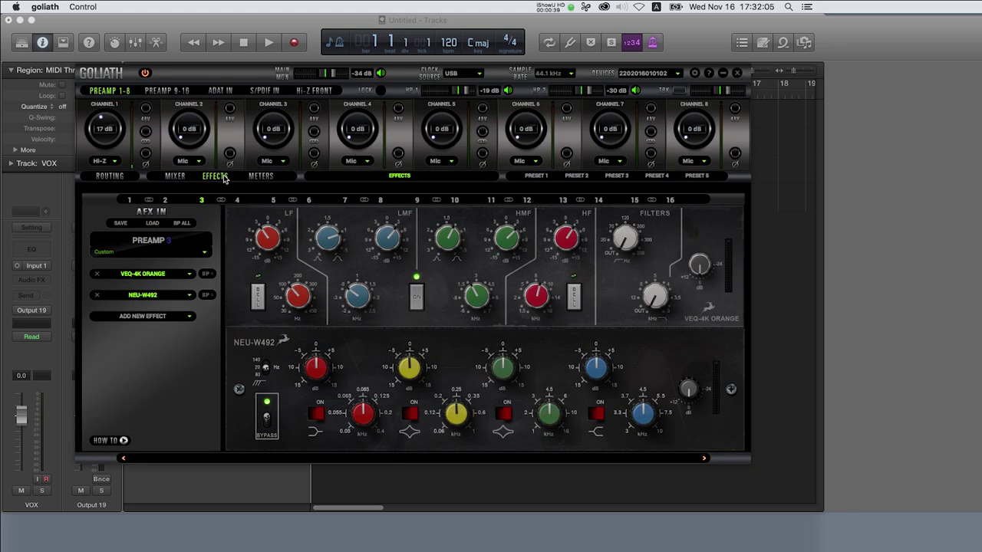
# Add a VEQ-55A from Vintage EQs to the AFX channel 8 chain, then reopen the routing matrix
pyautogui.click(381, 201)
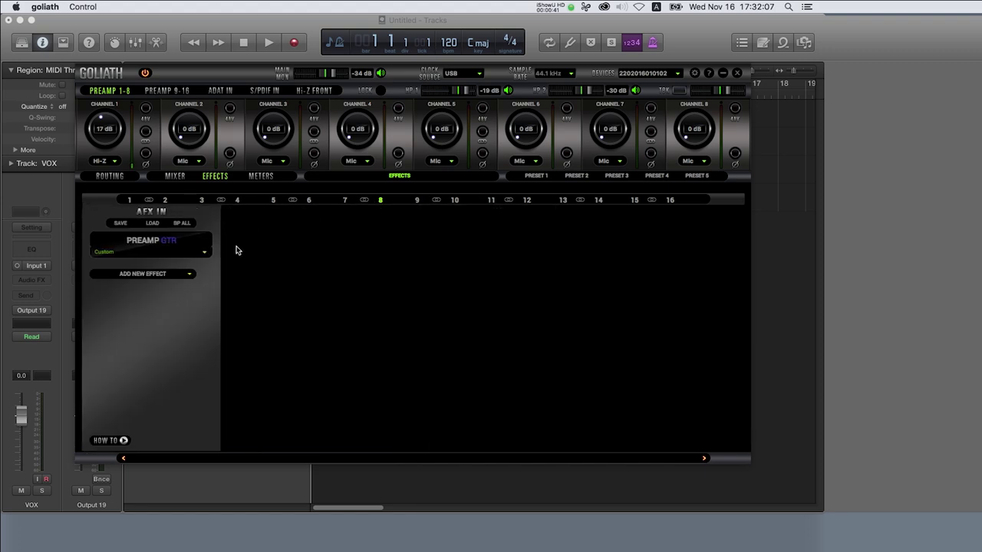
pyautogui.click(175, 274)
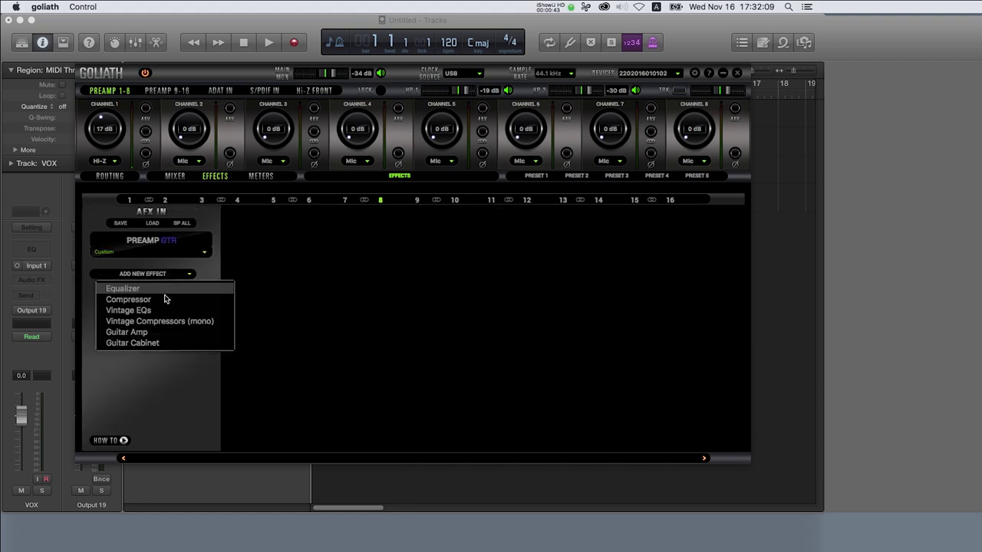
pyautogui.moveTo(158, 310)
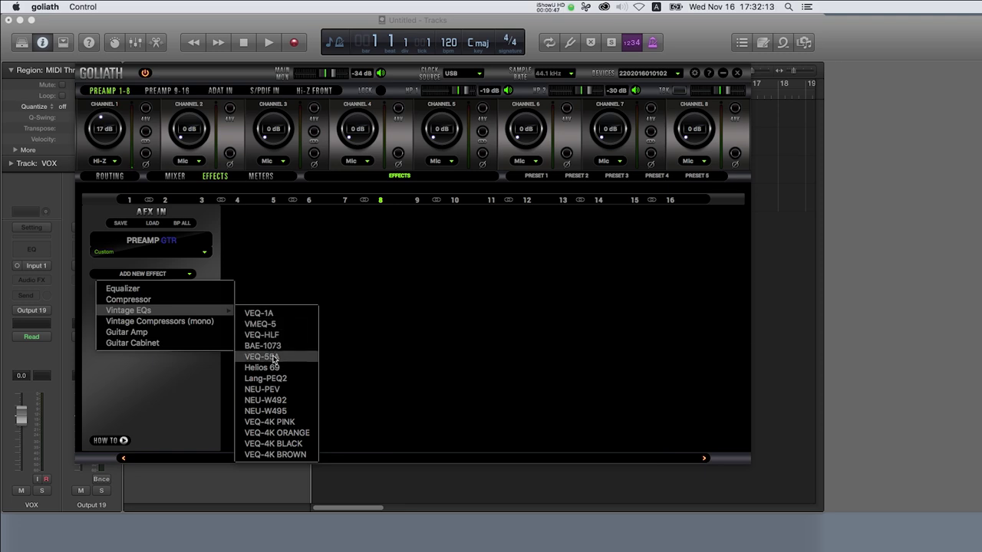
pyautogui.click(274, 358)
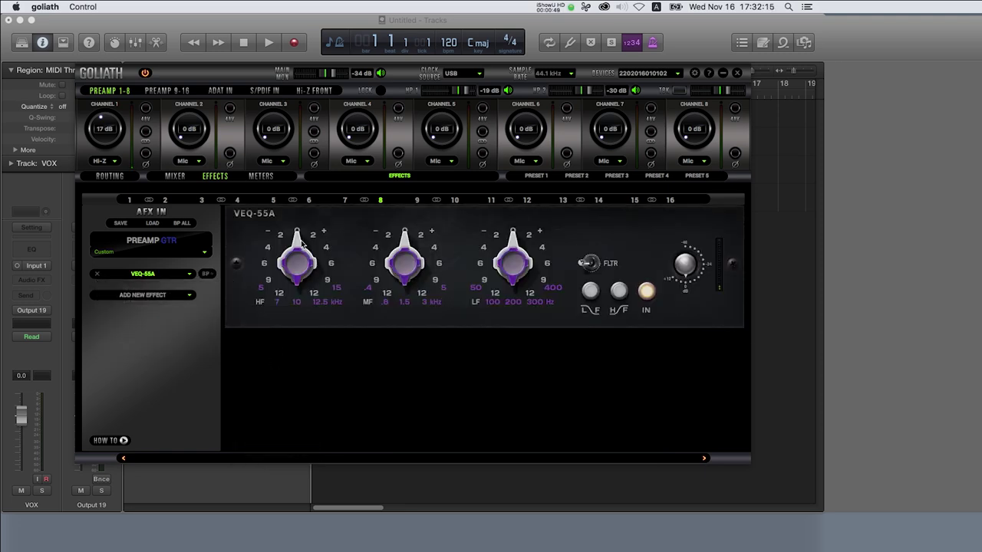
pyautogui.click(115, 177)
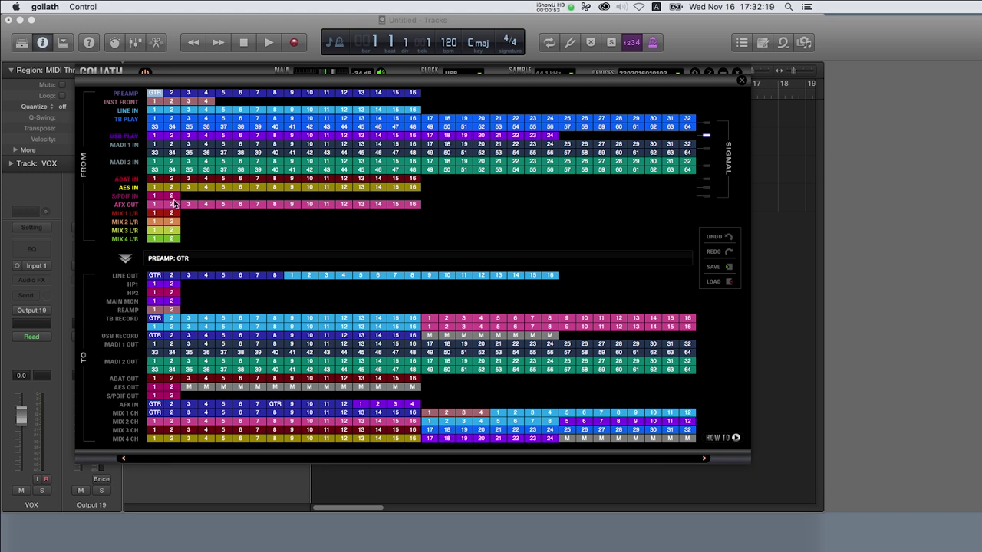
# Route AFX OUT 8 to USB Record 8 and to both HP1 left and right channels
pyautogui.click(278, 205)
pyautogui.moveTo(276, 207); pyautogui.dragTo(280, 339)
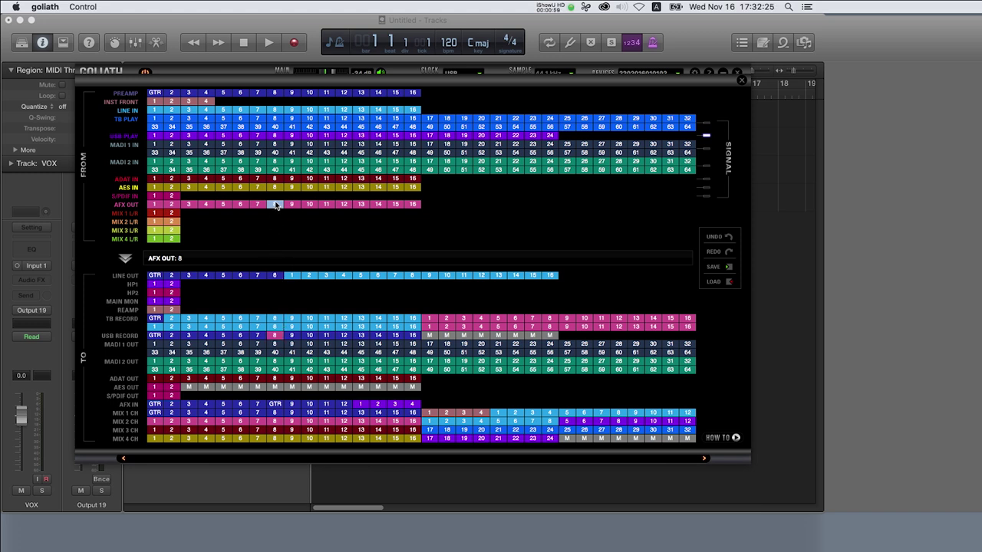
pyautogui.moveTo(275, 205); pyautogui.dragTo(158, 286)
pyautogui.moveTo(278, 205); pyautogui.dragTo(173, 286)
# Close the matrix and set the VEQ-55A MF knob to about −2 and LF toward +4
pyautogui.click(740, 81)
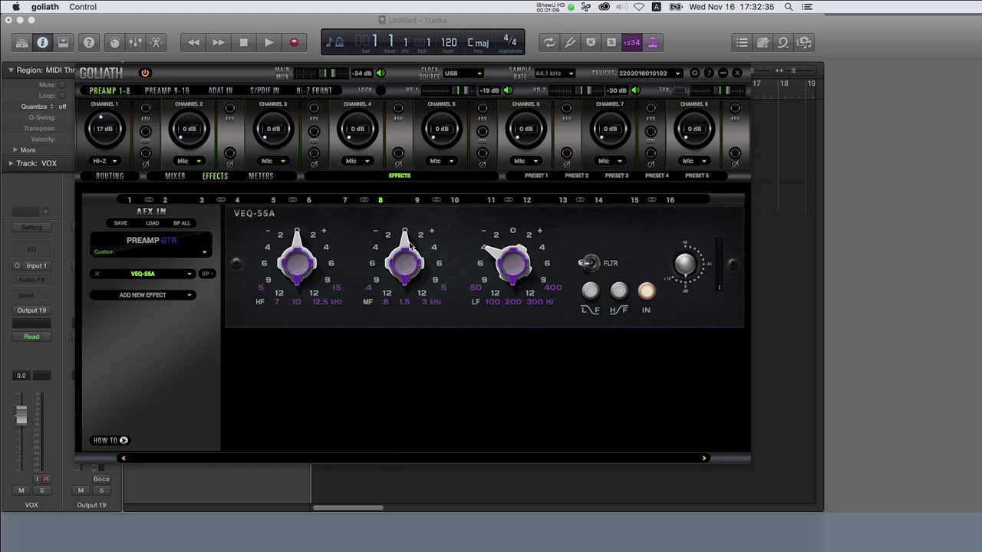
pyautogui.moveTo(409, 241); pyautogui.dragTo(408, 247)
pyautogui.moveTo(506, 281); pyautogui.dragTo(510, 275)
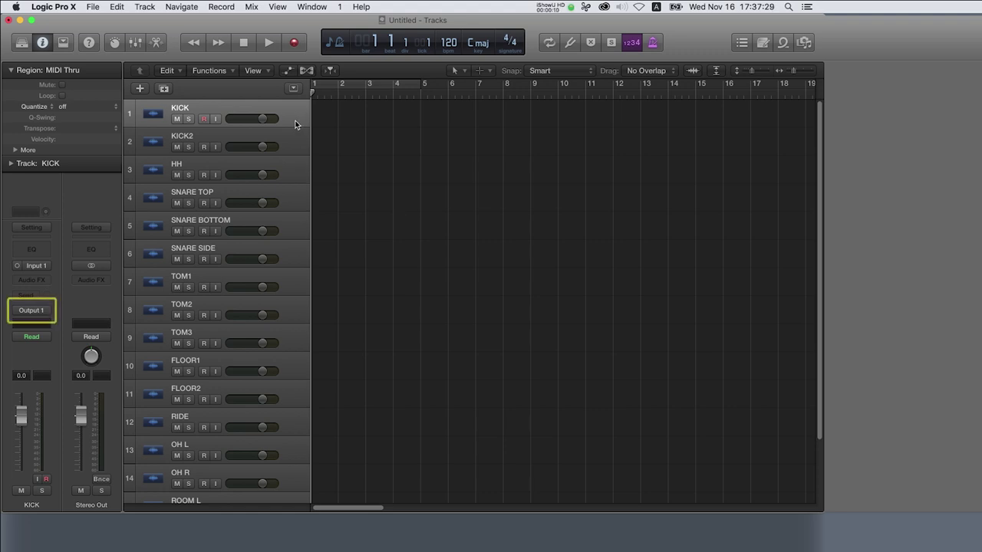
# Step down through the drum tracks from KICK to ROOM R, checking each track's output
pyautogui.press('Down')
pyautogui.press('Down')
pyautogui.press('Down')
pyautogui.press('Down')
pyautogui.press('Down')
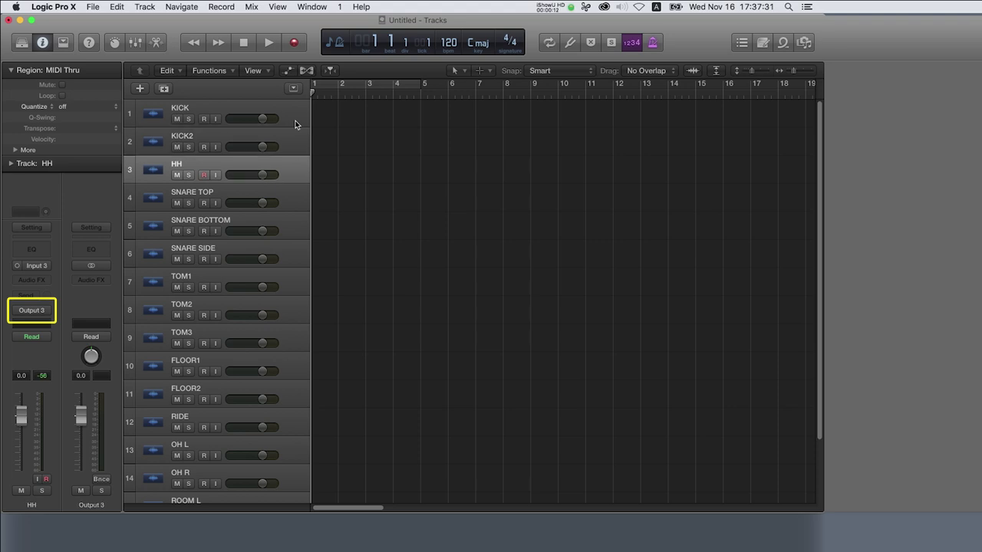
pyautogui.press('Down')
pyautogui.press('Down')
pyautogui.press('Down')
pyautogui.press('Down')
pyautogui.press('Down')
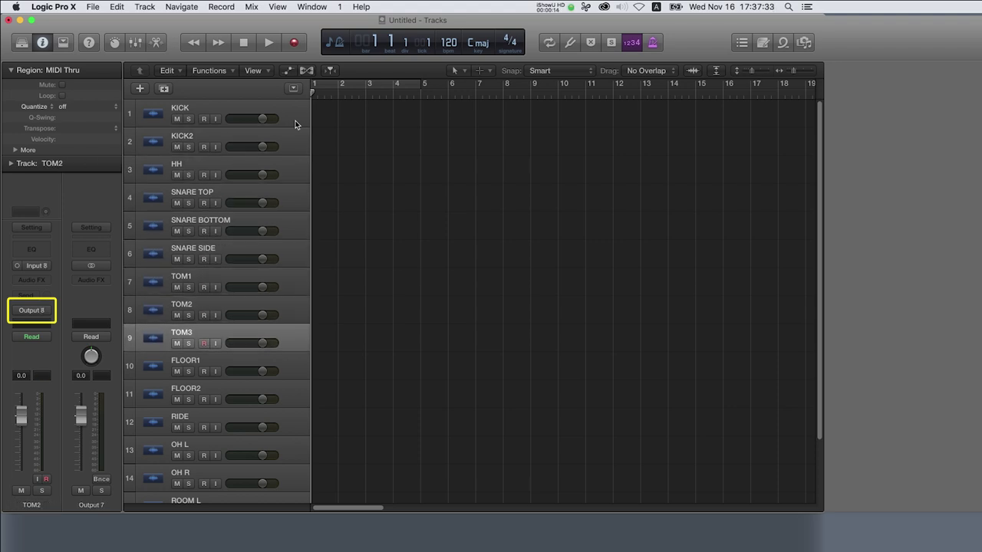
pyautogui.press('Down')
pyautogui.press('Down')
pyautogui.press('Down')
pyautogui.press('Down')
pyautogui.press('Down')
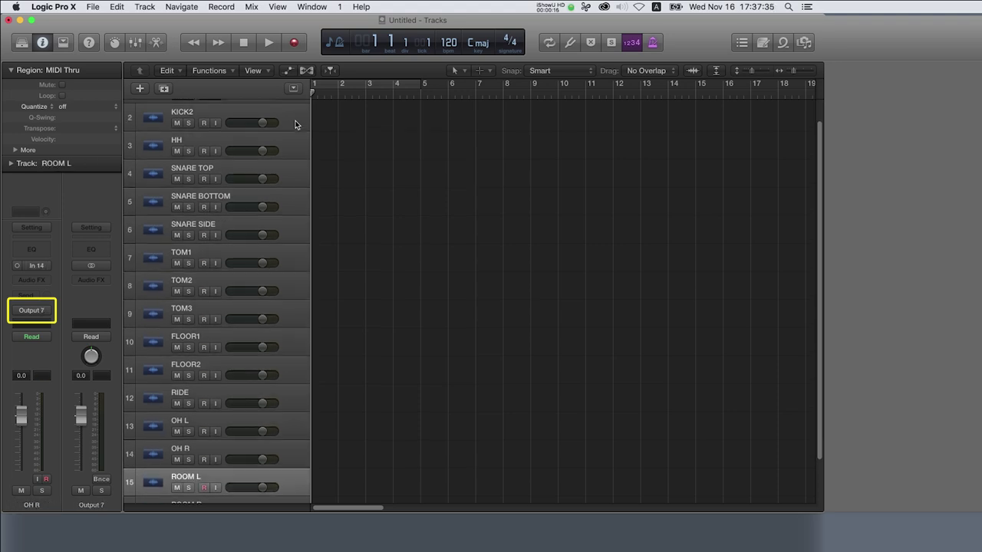
# Back in Goliath's routing matrix, send USB PLAY 1–16 into AFX IN 1–16
pyautogui.press('super+Tab')
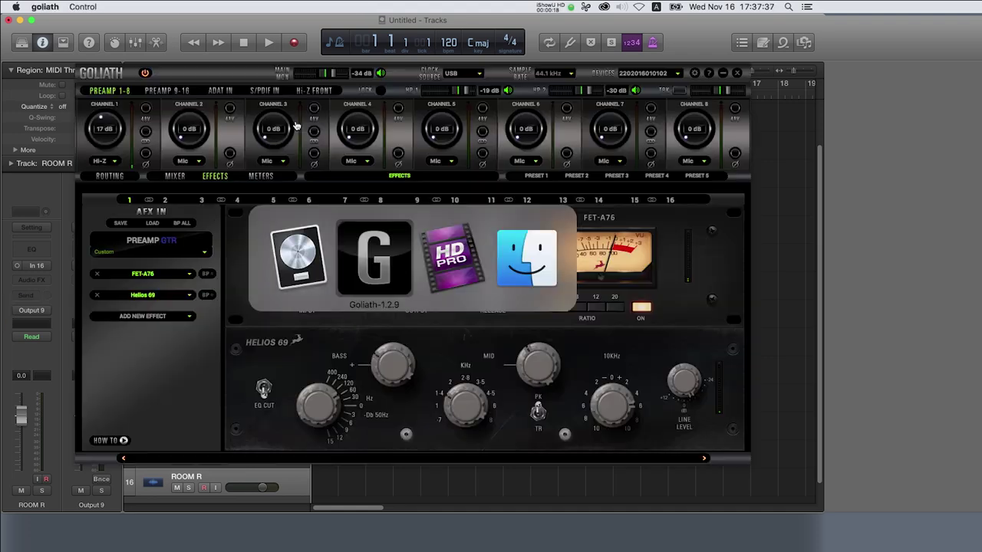
pyautogui.click(109, 177)
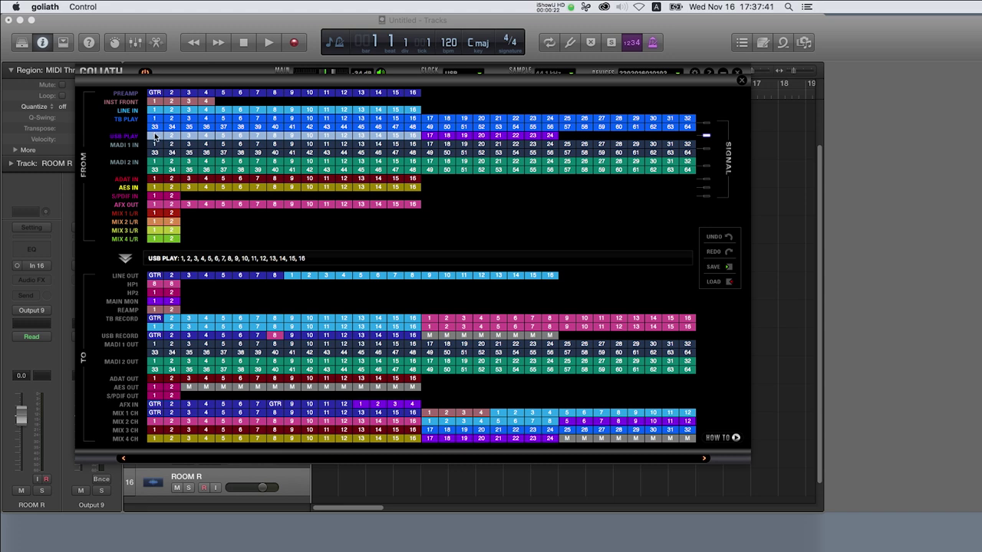
pyautogui.moveTo(156, 143); pyautogui.dragTo(155, 412)
# Feed USB PLAY 17–24 into Mix 1 channels 1–8 and AFX OUT 1–16 into channels 17–32
pyautogui.moveTo(430, 139); pyautogui.dragTo(154, 414)
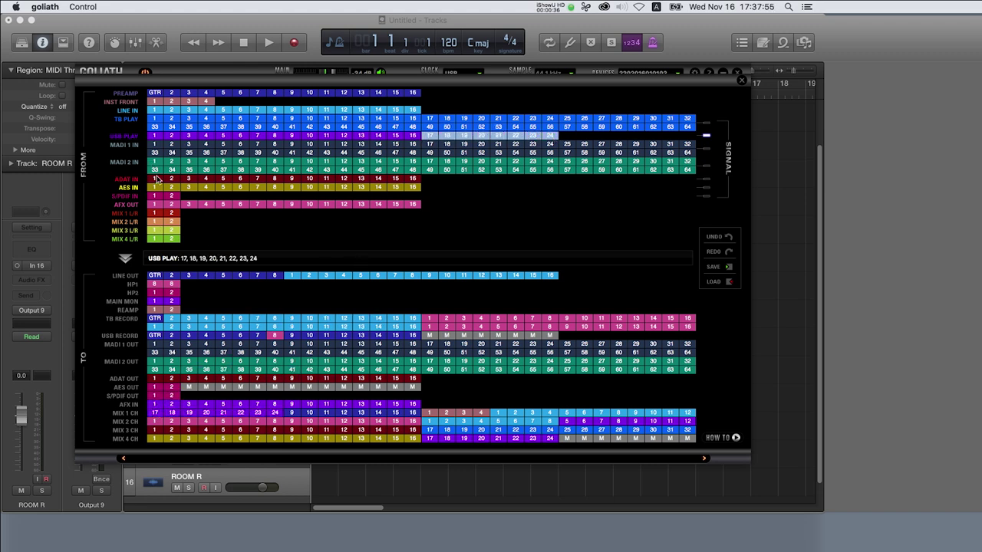
pyautogui.moveTo(156, 207); pyautogui.dragTo(413, 207)
pyautogui.moveTo(154, 207); pyautogui.dragTo(434, 412)
# Select Mix 1 L and R outputs as sources, feeding Main Mon and HP2
pyautogui.click(154, 212)
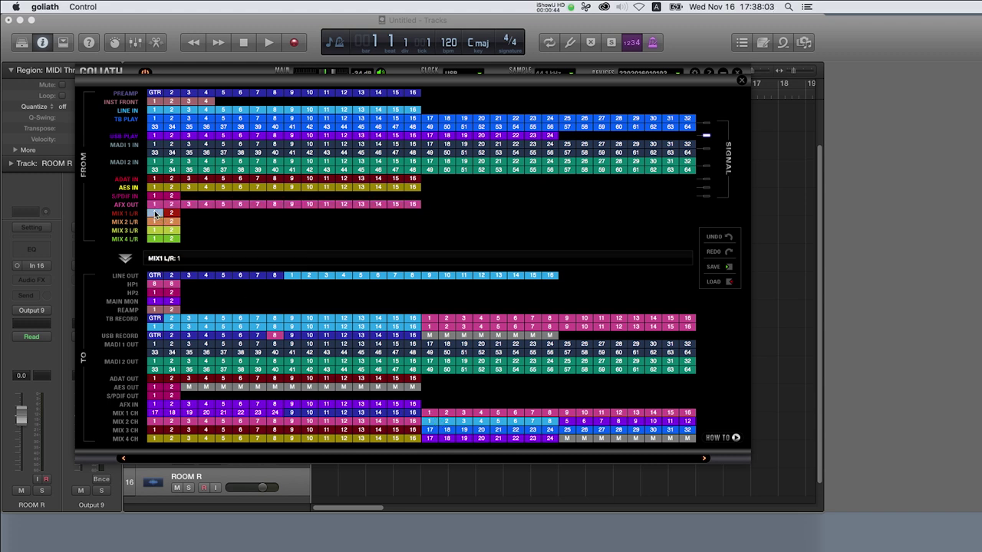
pyautogui.keyDown('shift'); pyautogui.click(170, 215); pyautogui.keyUp('shift')
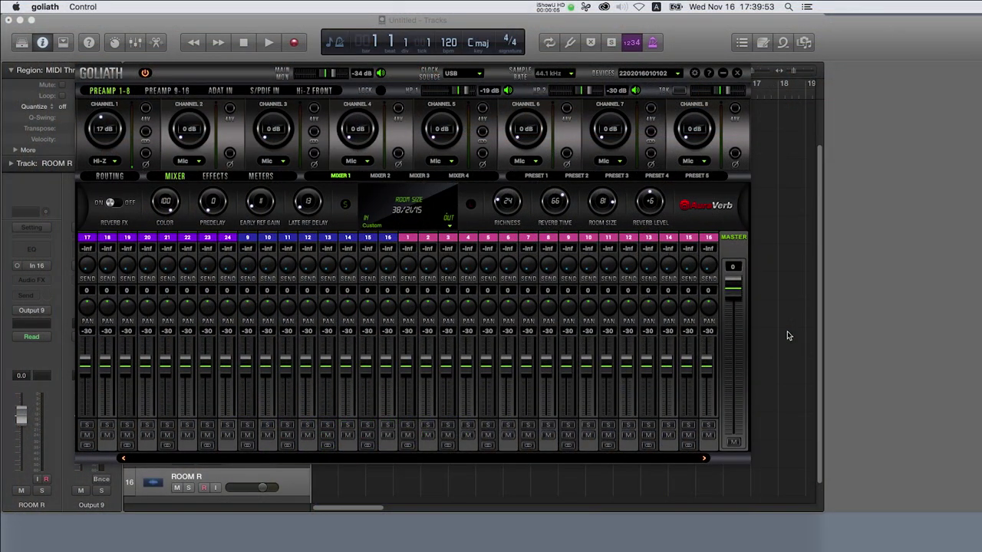
# Switch preamp channel 1 from Hi-Z through Line to Mic input, with gain at 2 dB
pyautogui.click(112, 162)
pyautogui.click(113, 162)
pyautogui.scroll(-5, 111, 142)
pyautogui.scroll(-2, 111, 142)
pyautogui.click(112, 161)
pyautogui.click(111, 156)
pyautogui.scroll(-5, 109, 157)
pyautogui.scroll(5, 110, 144)
pyautogui.scroll(-6, 110, 144)
pyautogui.click(110, 159)
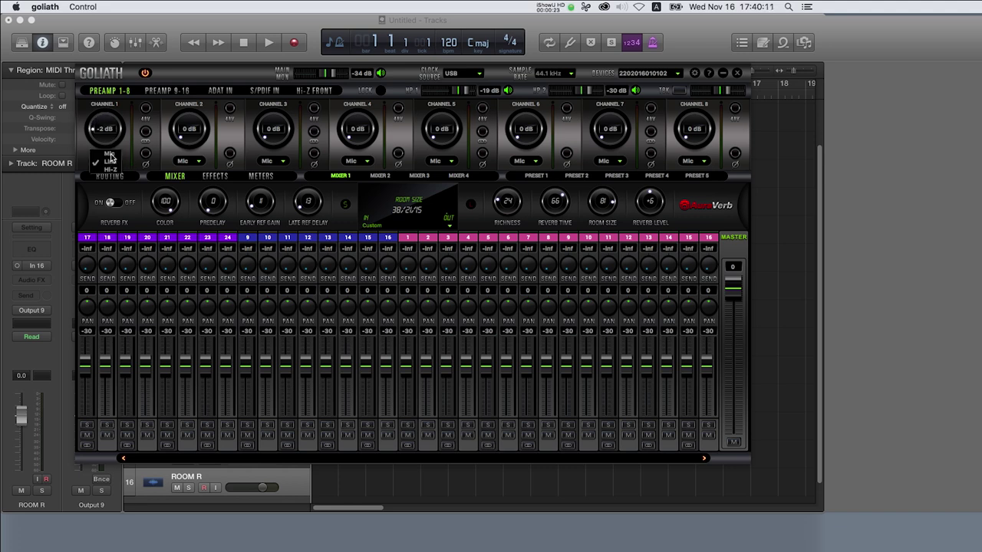
pyautogui.click(109, 155)
pyautogui.scroll(4, 108, 144)
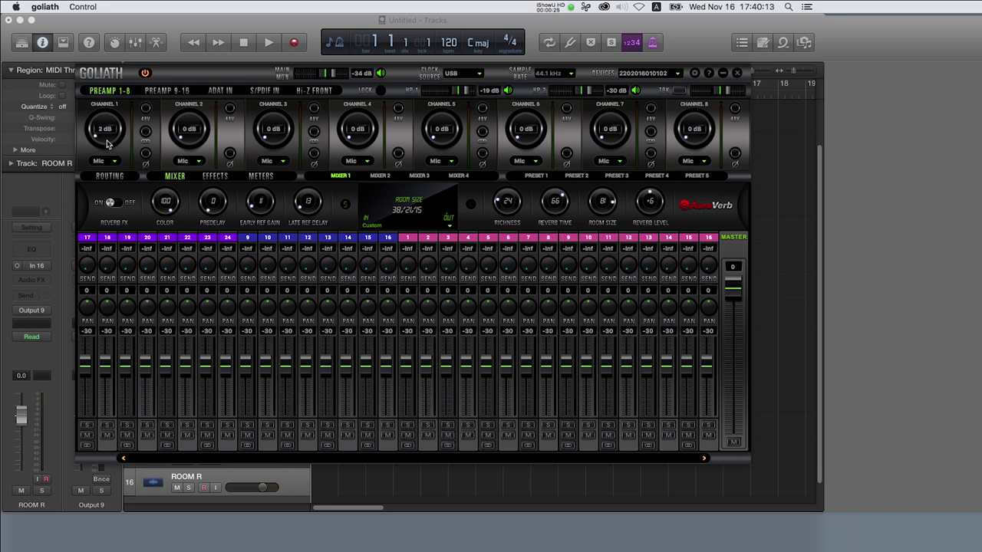
# Toggle channel 1's 48V phantom power and polarity invert on and back off
pyautogui.scroll(-2, 107, 143)
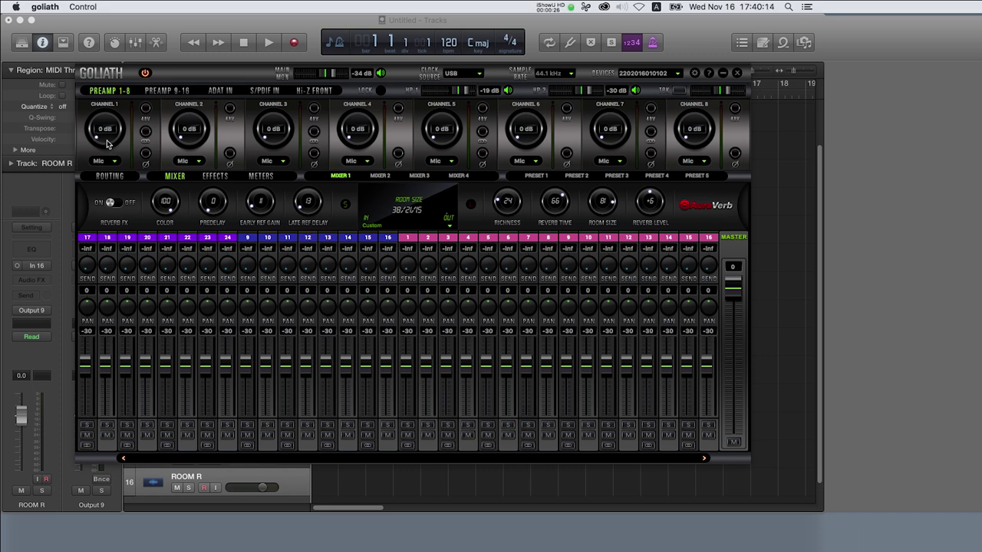
pyautogui.click(146, 108)
pyautogui.click(146, 108)
pyautogui.click(146, 152)
pyautogui.click(147, 153)
# Link preamp channels 1 and 2 and raise their shared gain to 18 dB
pyautogui.click(146, 131)
pyautogui.scroll(2, 113, 143)
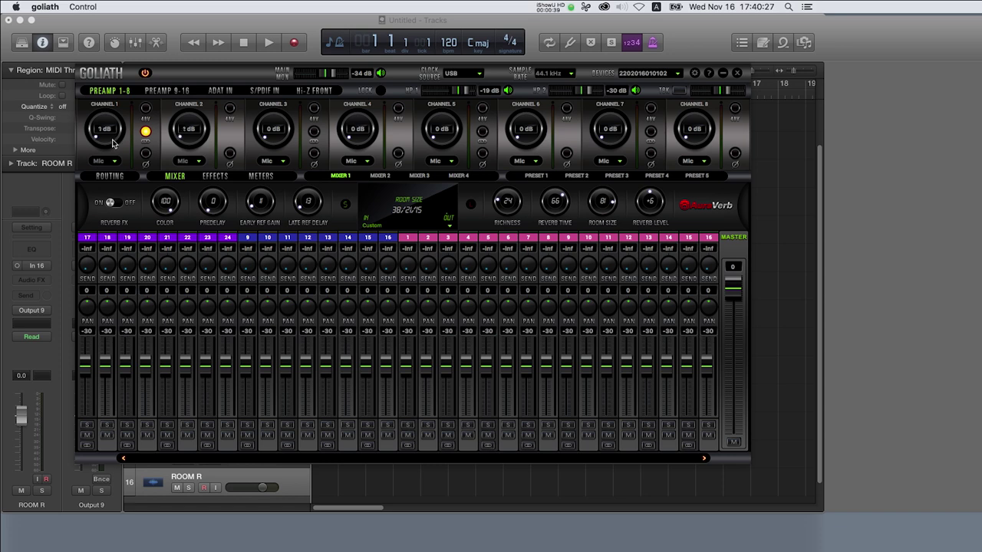
pyautogui.scroll(11, 112, 142)
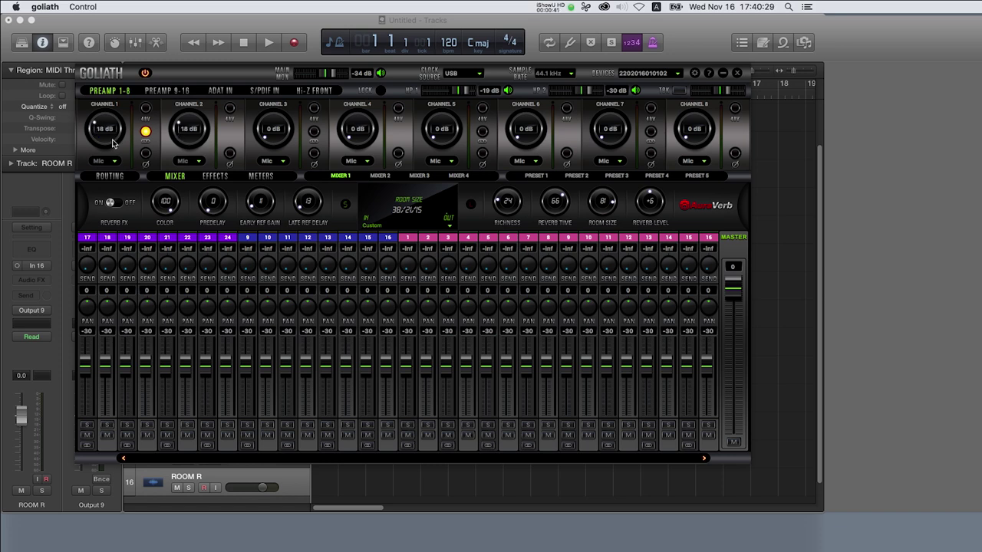